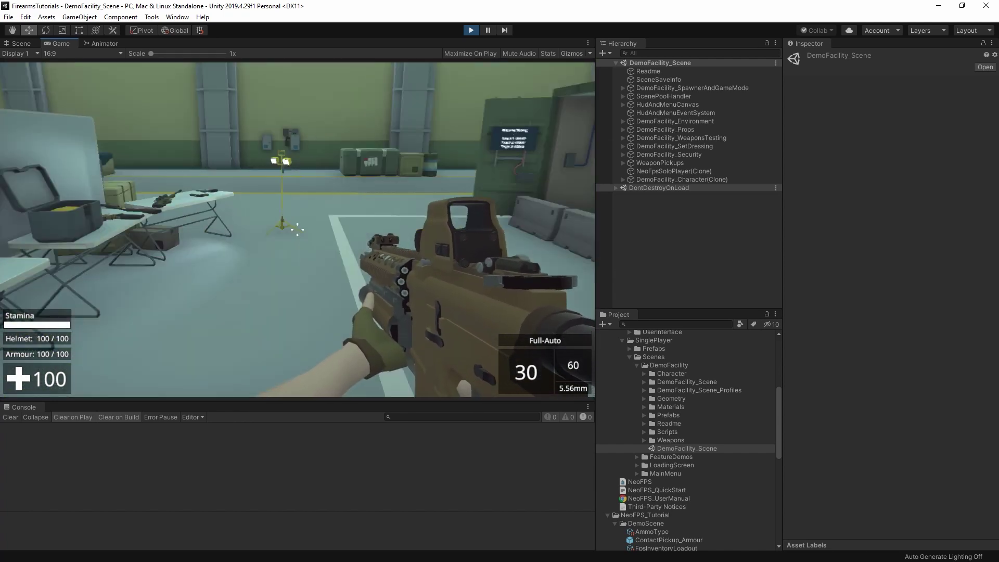
- Walk down the range lane, fire the assault rifle full-auto at the target, and reload
key("w")
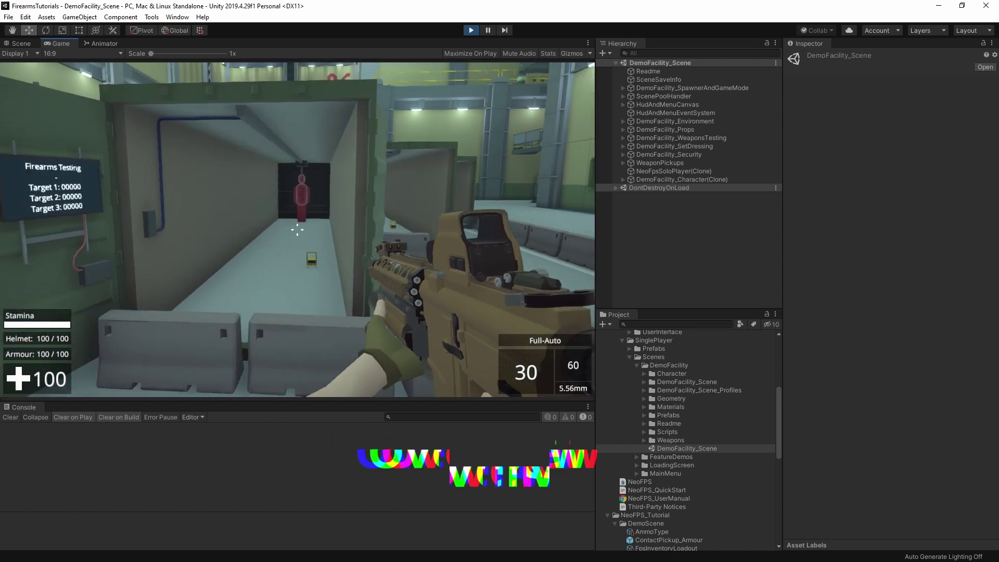
key("w")
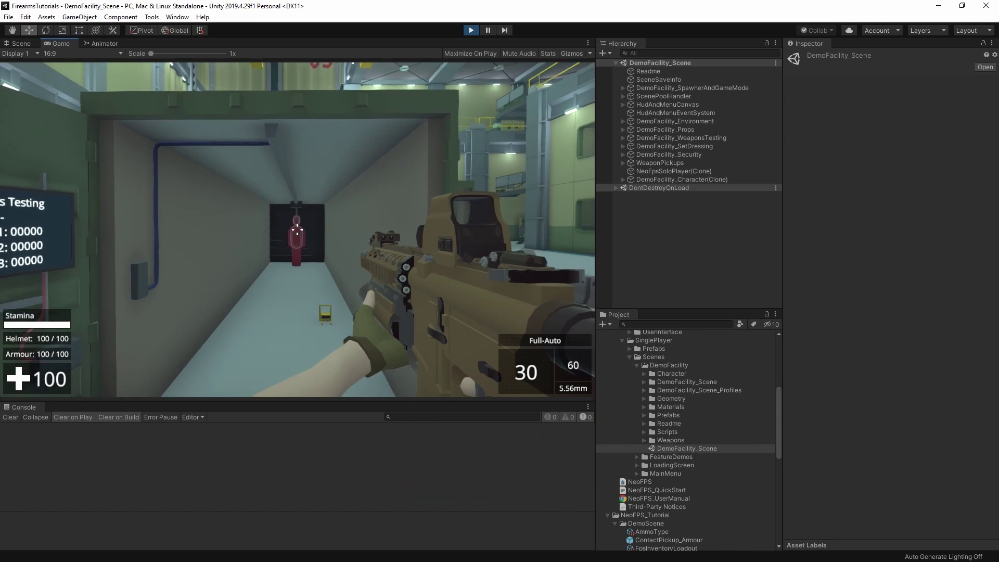
left_click(297, 229)
left_click_drag(296, 229, 296, 229)
key("r")
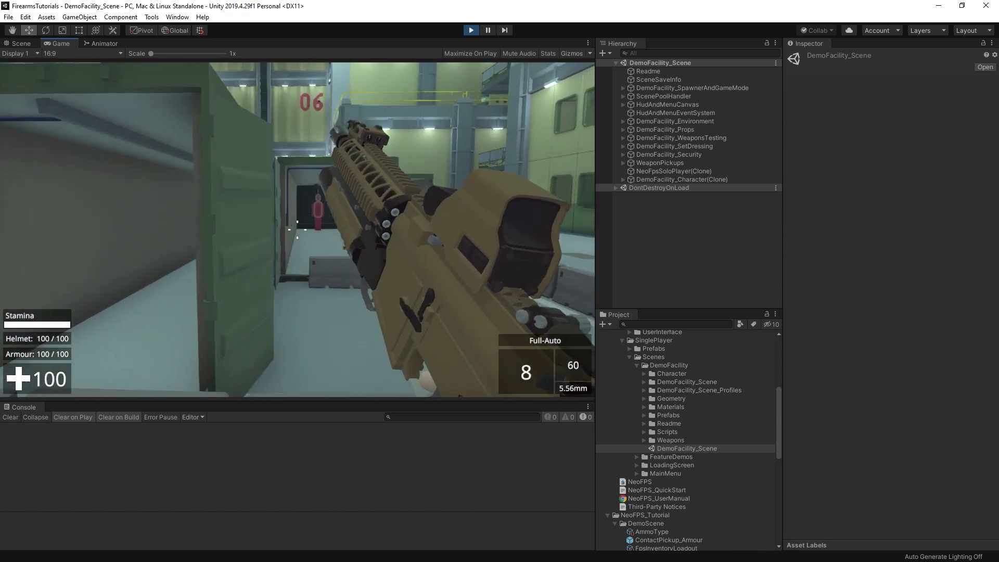
- Switch the rifle to Burst mode and fire three bursts at the target
key("w")
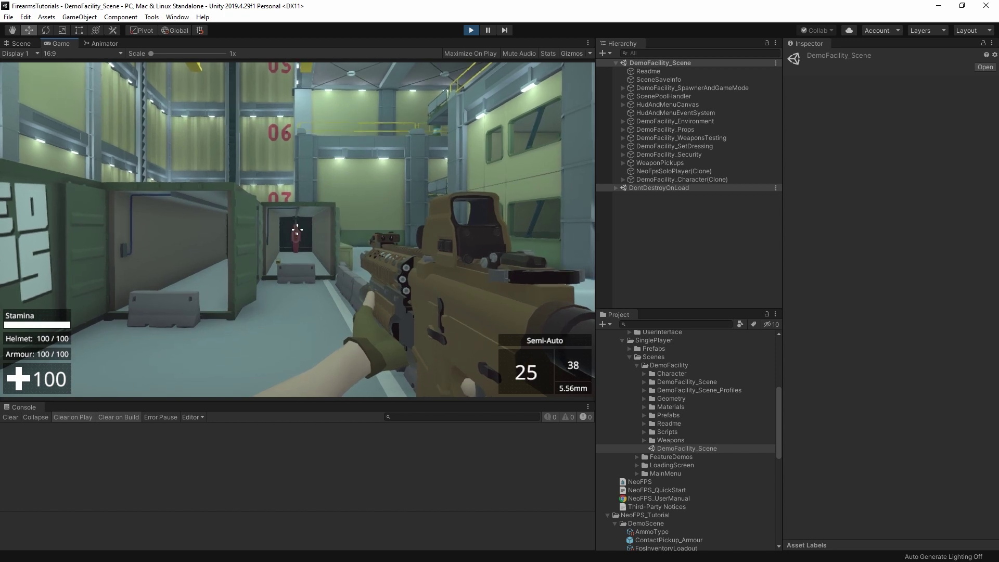
key("w")
key("v")
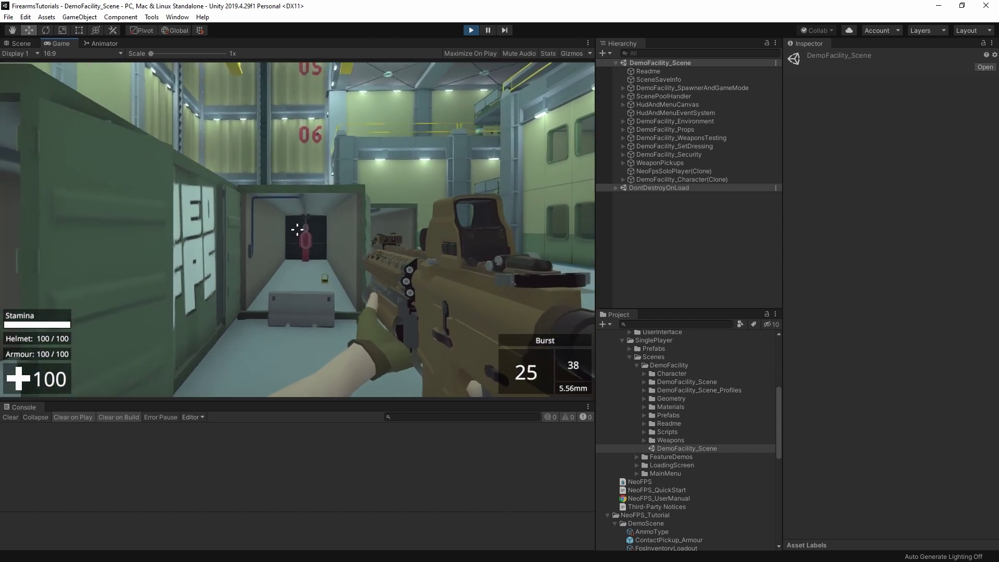
left_click(297, 229)
left_click(297, 229)
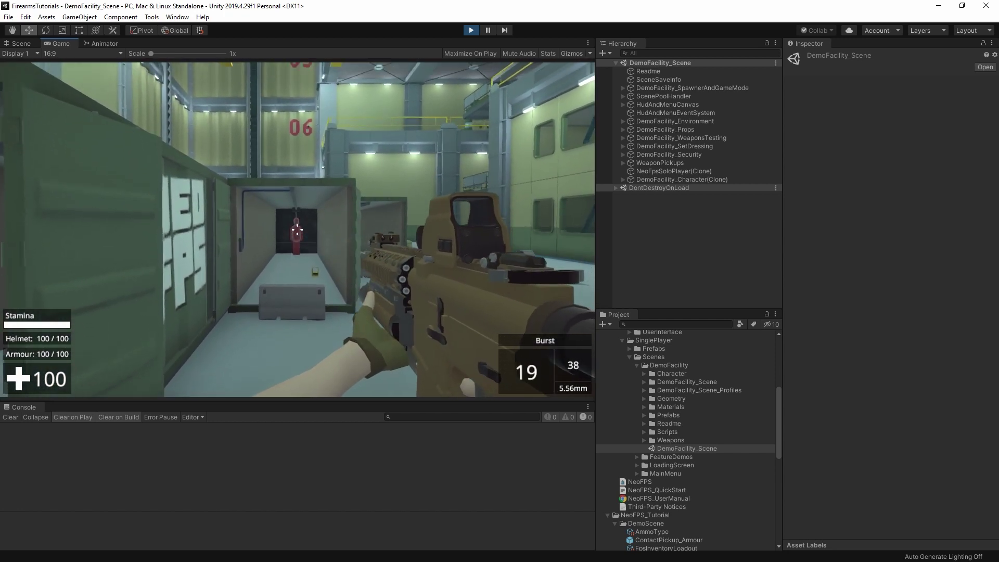
left_click(297, 230)
- Drop the rifle for the pistol, then pick up the sniper rifle from the weapons table
key("g")
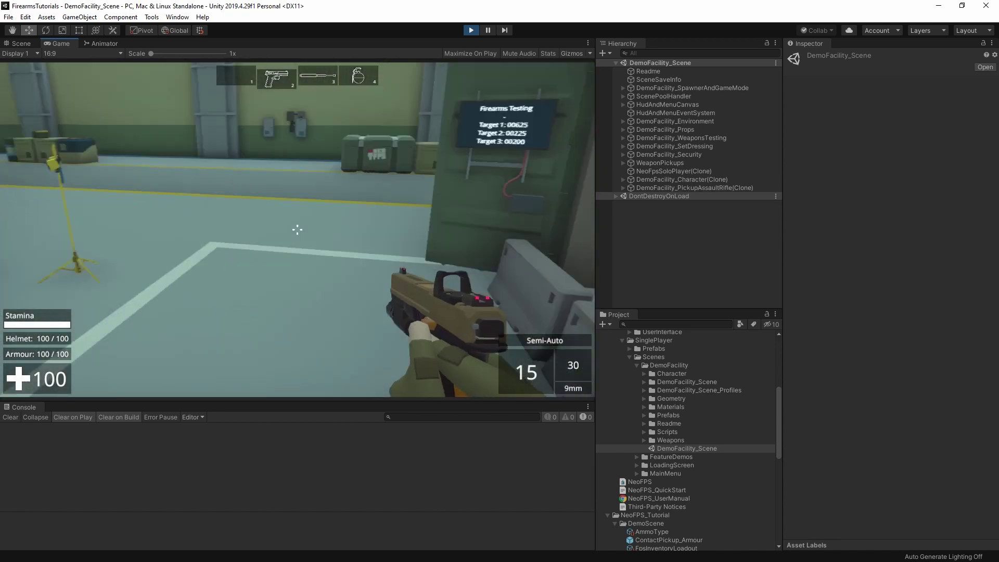
key("w")
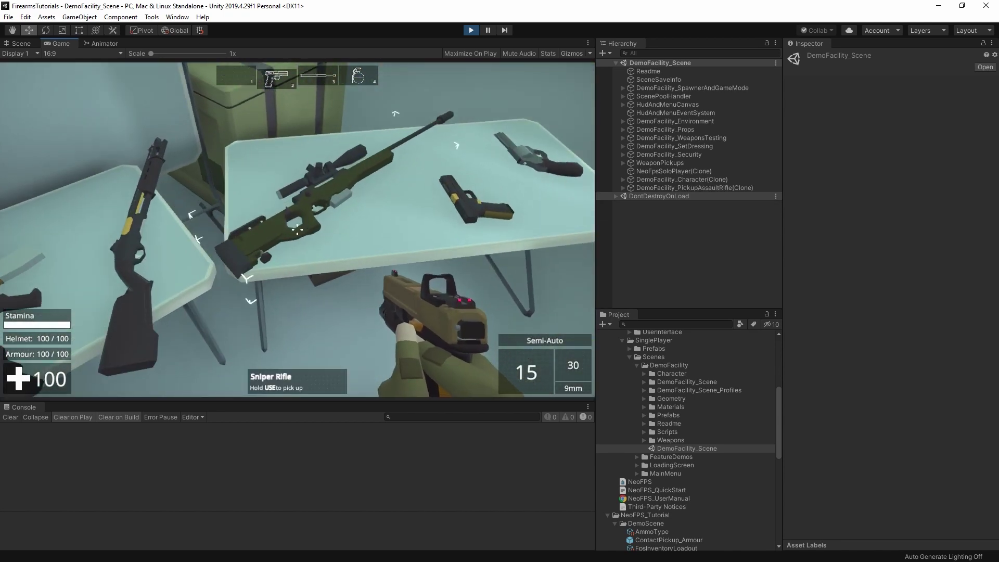
key("e")
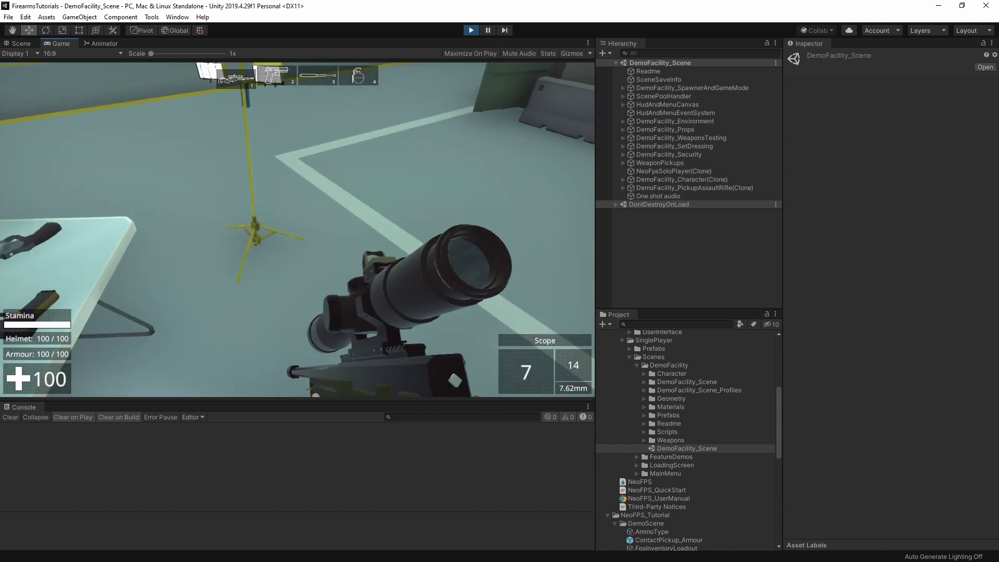
- Turn toward the lanes, aim down the sniper scope and fire at the target
key("w")
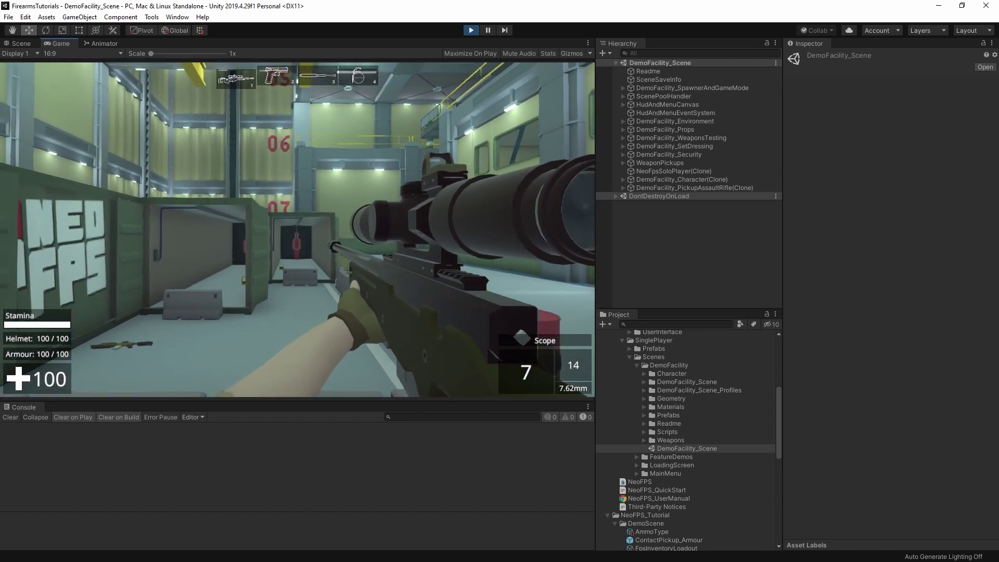
right_click(297, 230)
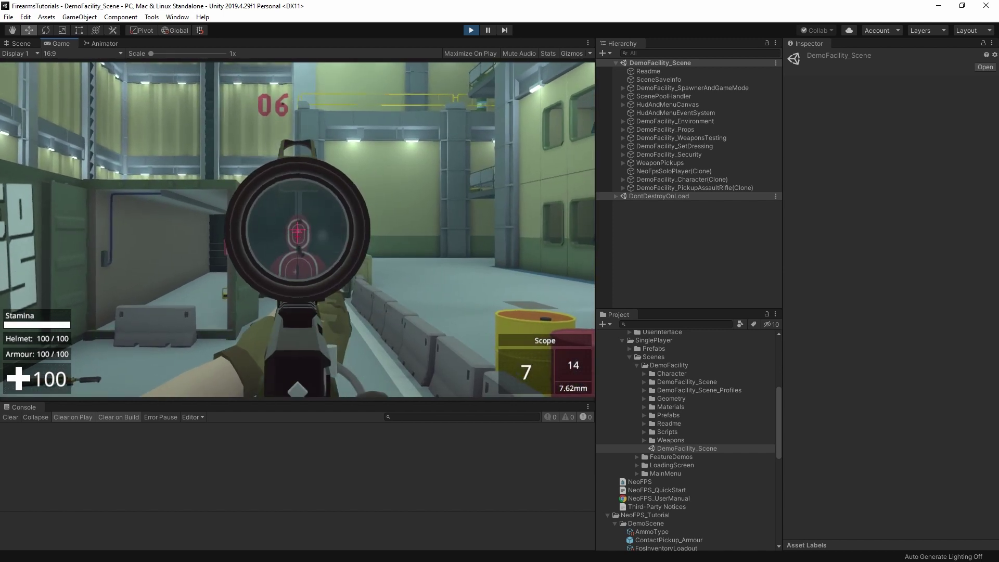
left_click(297, 232)
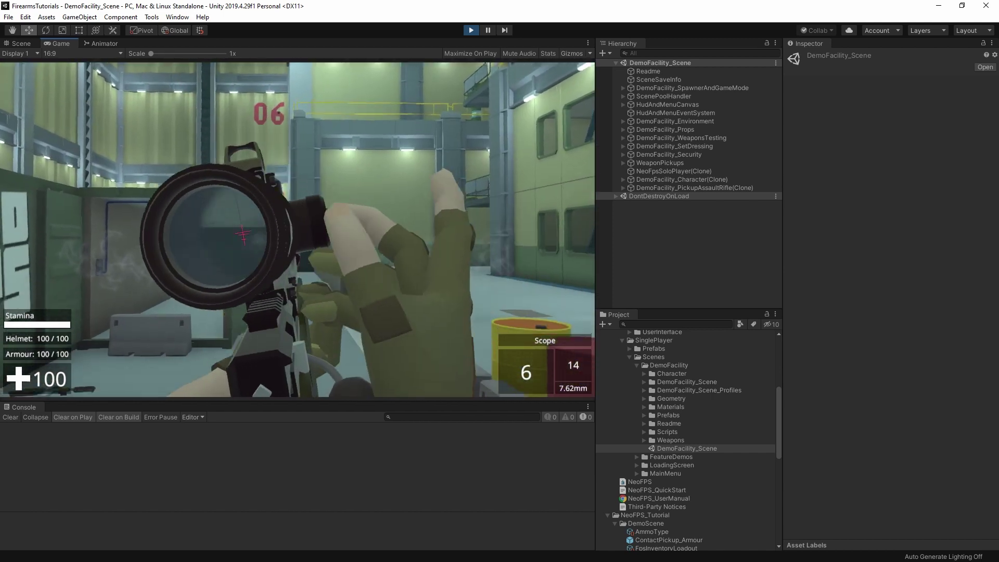
- Switch to the red-dot sight and fire three shots at the target
key("b")
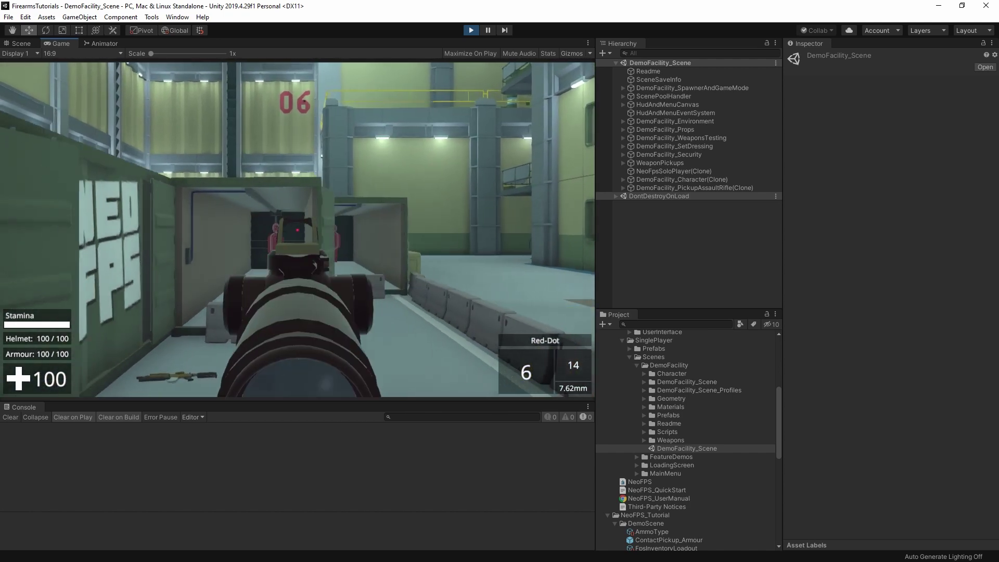
left_click(297, 233)
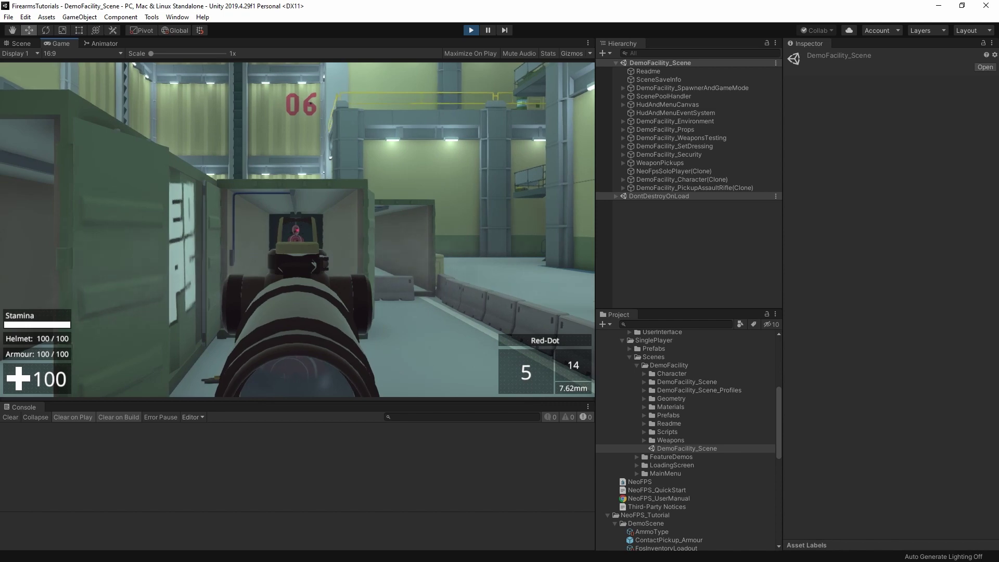
left_click(297, 233)
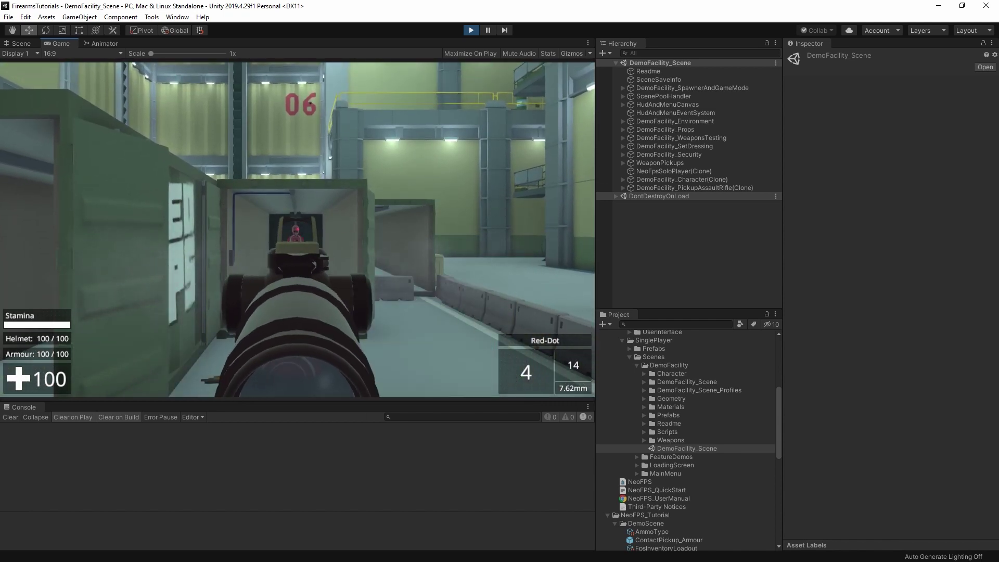
left_click(297, 233)
- Exit Play mode and expand the DemoFacility Weapons folder to list its prefabs
key("Escape")
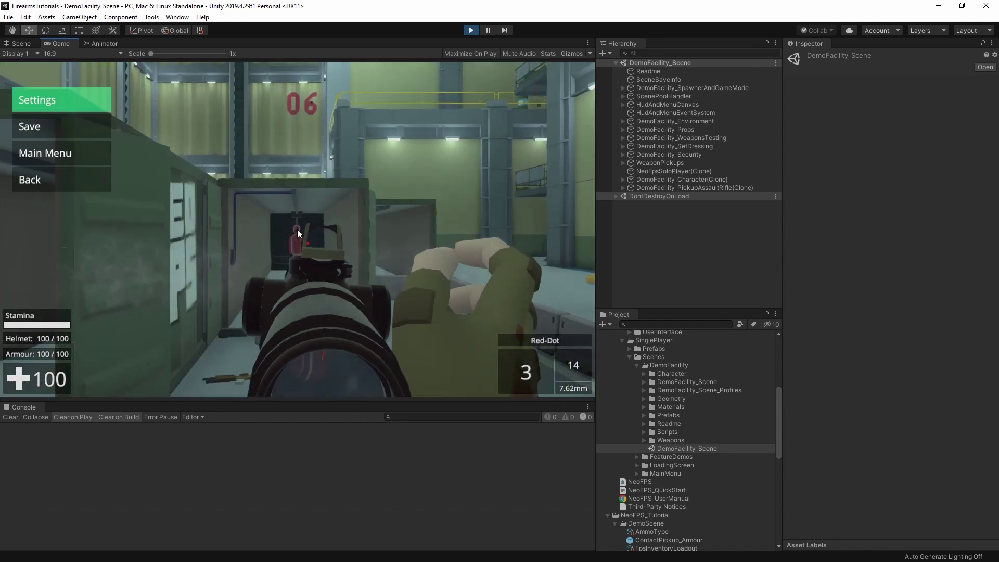
left_click(471, 30)
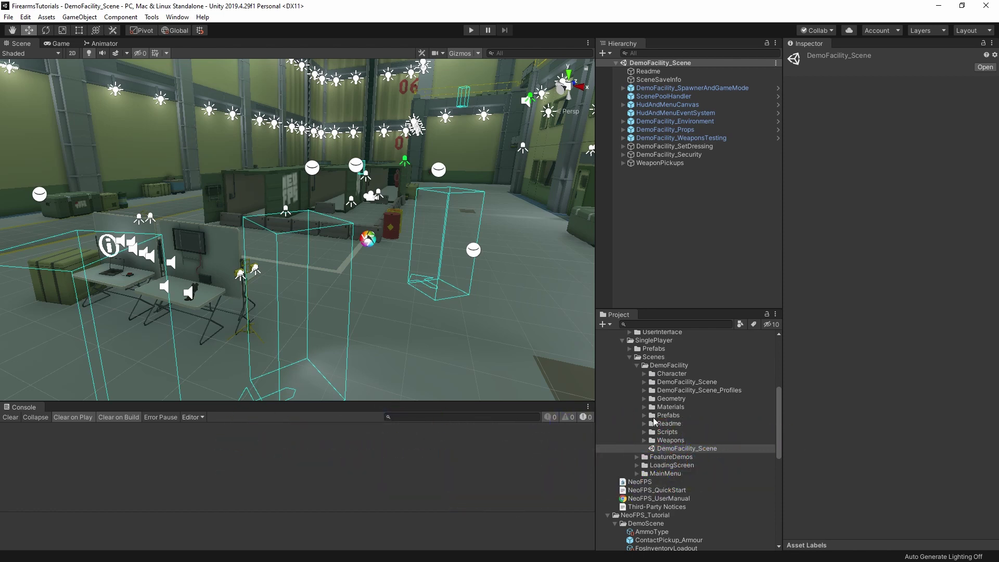
left_click(644, 440)
scroll(692, 443, "down", 6)
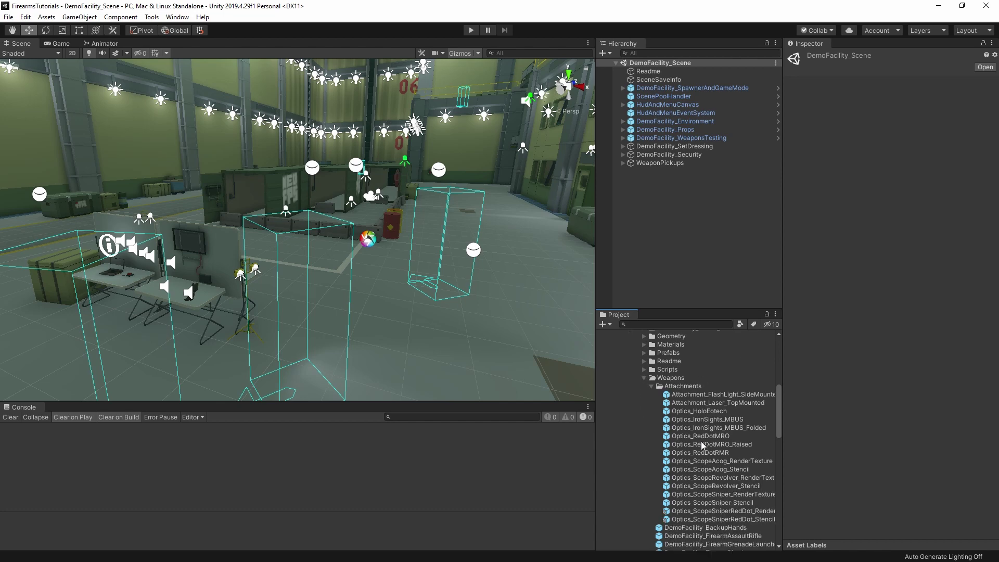
scroll(745, 390, "up", 3)
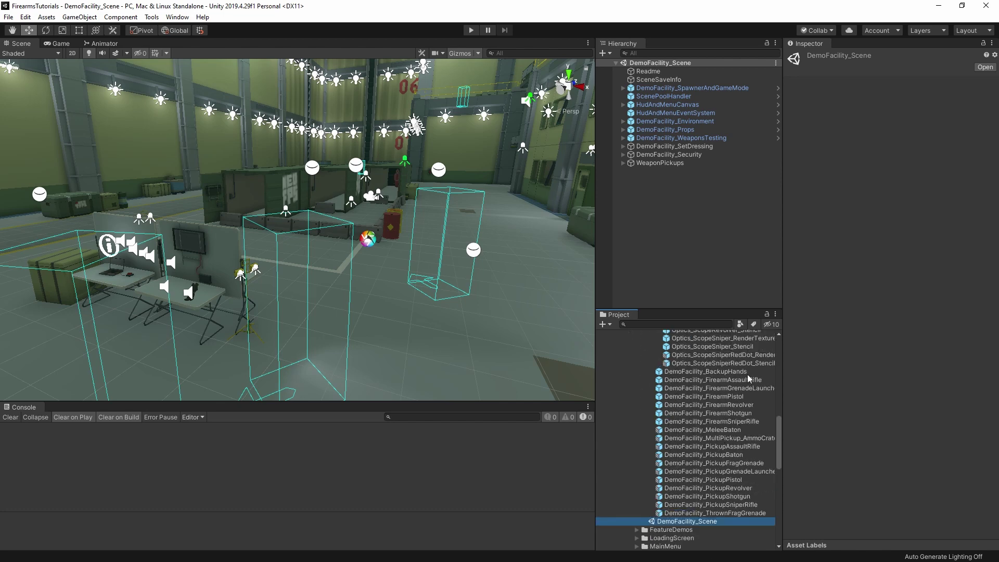
- Open DemoFacility_FirearmAssaultRifle and scroll to its BallisticShooter and AutomaticTrigger components
double_click(718, 379)
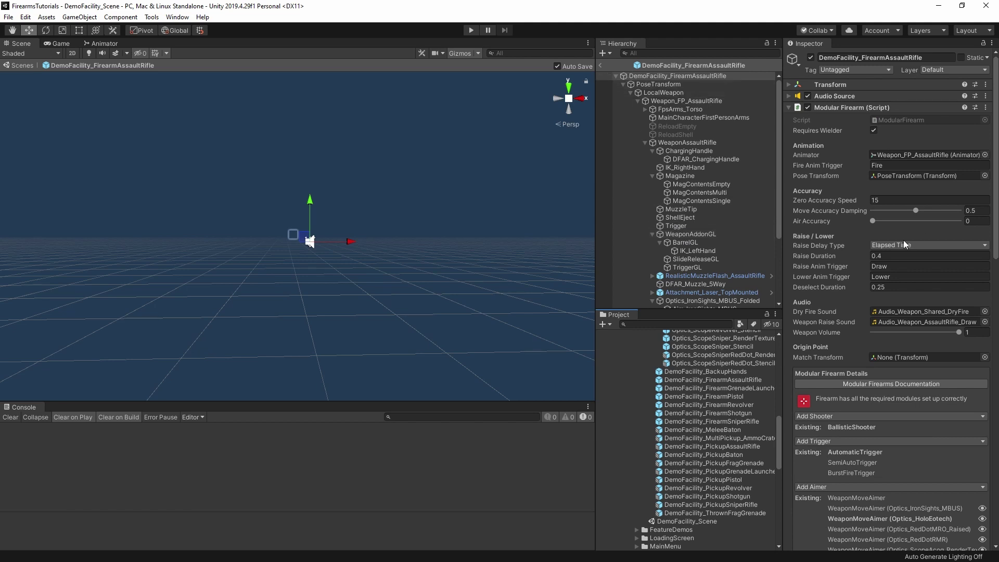
scroll(908, 255, "down", 5)
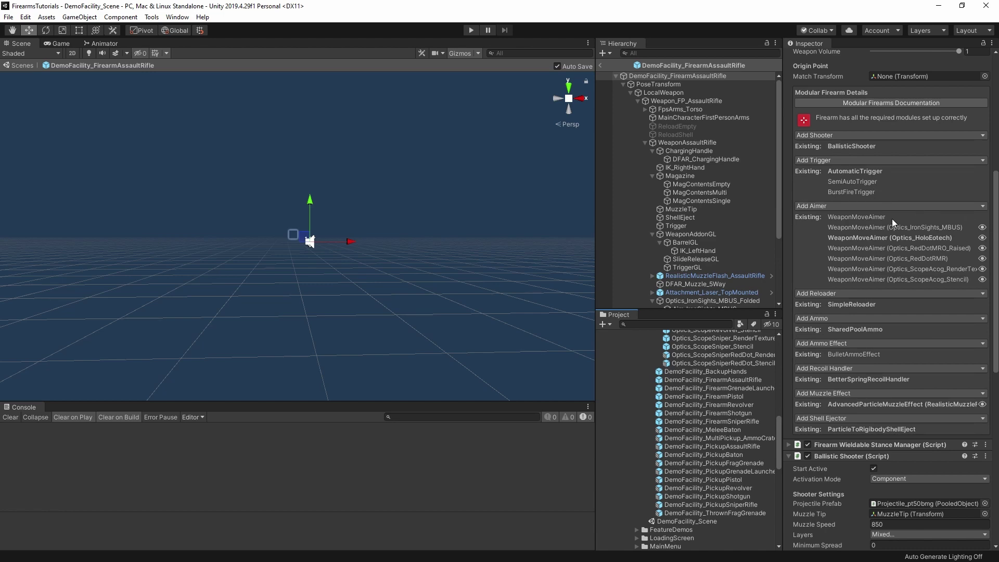
scroll(895, 228, "down", 10)
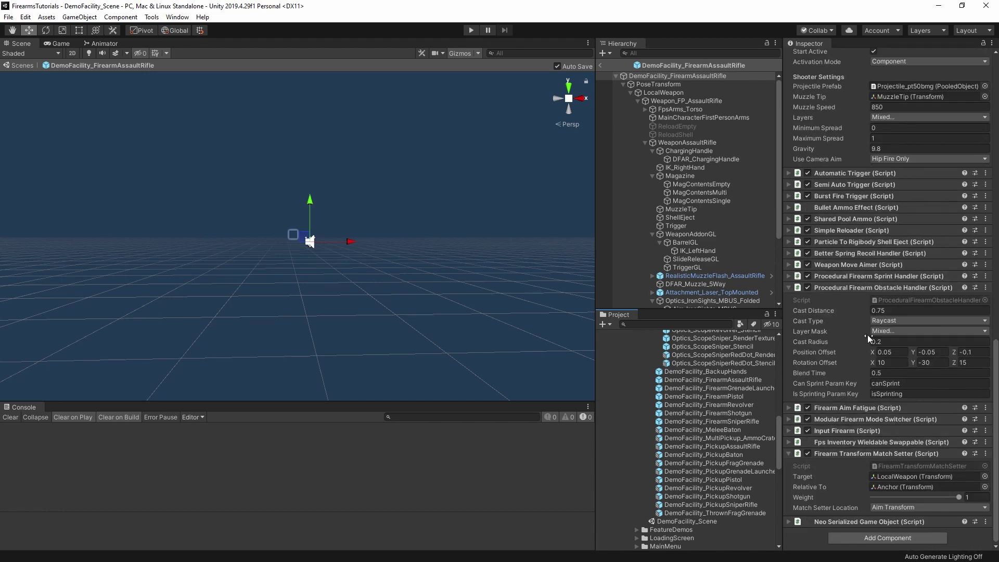
- Expand Automatic Trigger to show Start Active and its Shot Spacing of 5
left_click(789, 174)
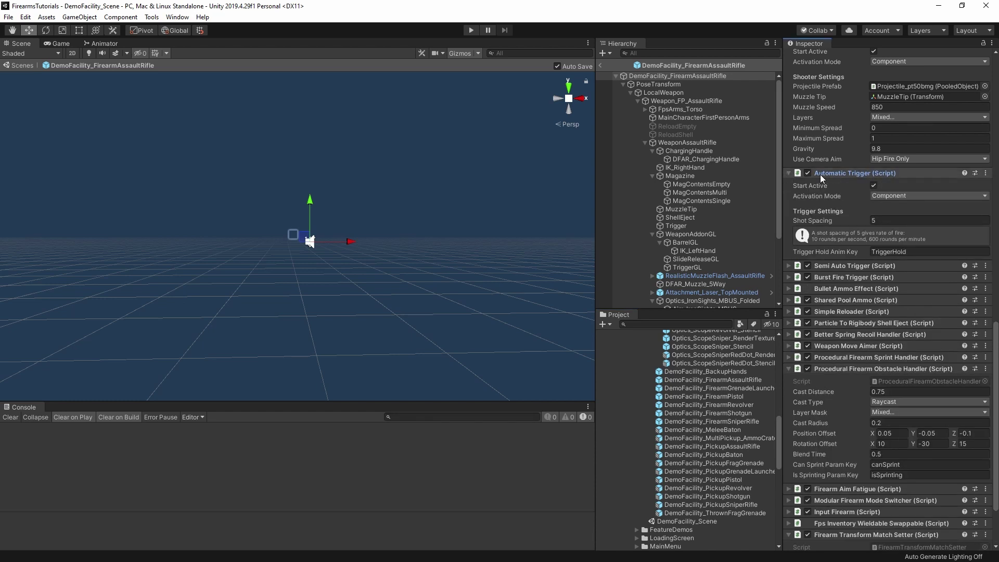
mouse_move(848, 188)
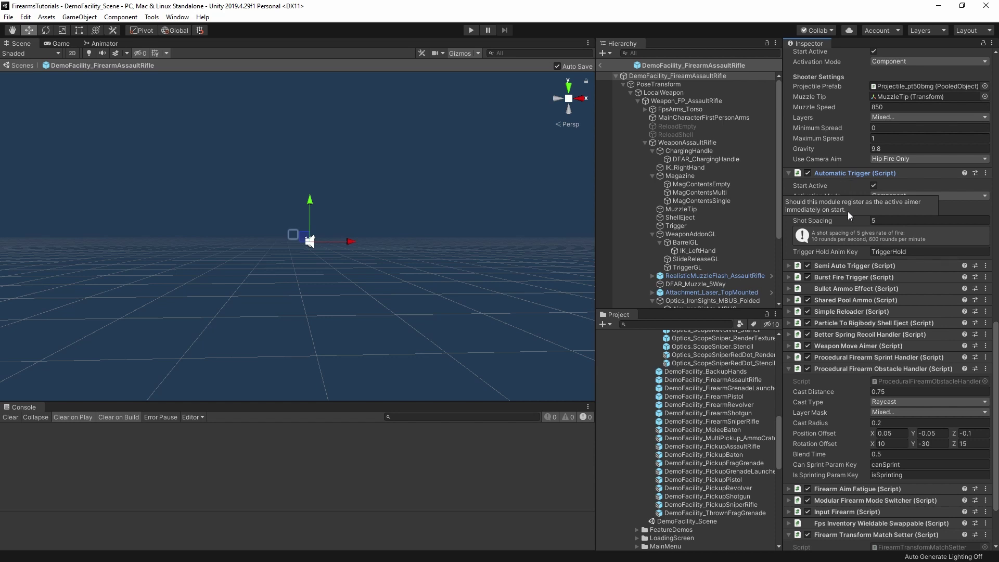
- Expand the Semi Auto and Burst Fire triggers and leave Activation Mode on Component
left_click(840, 266)
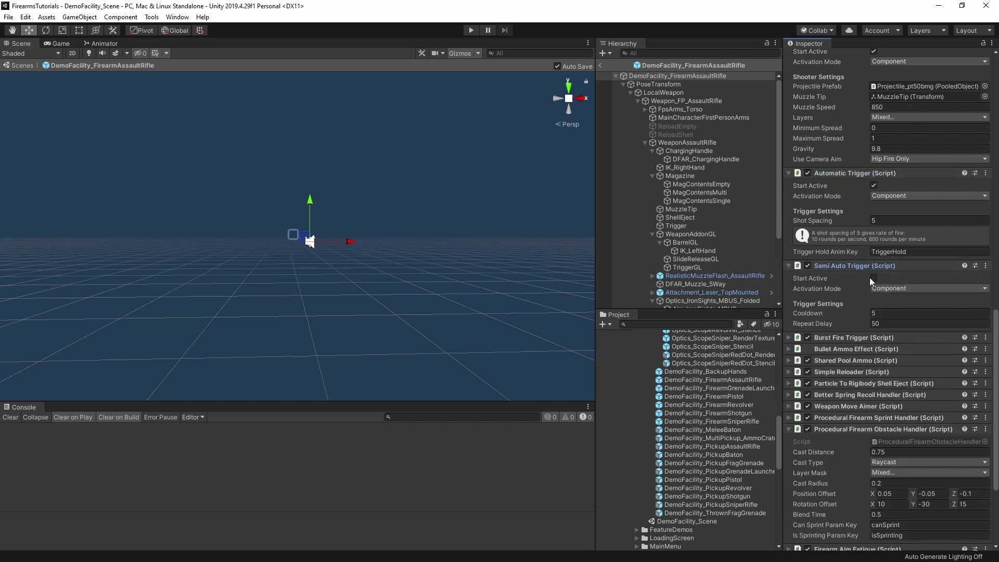
left_click(845, 336)
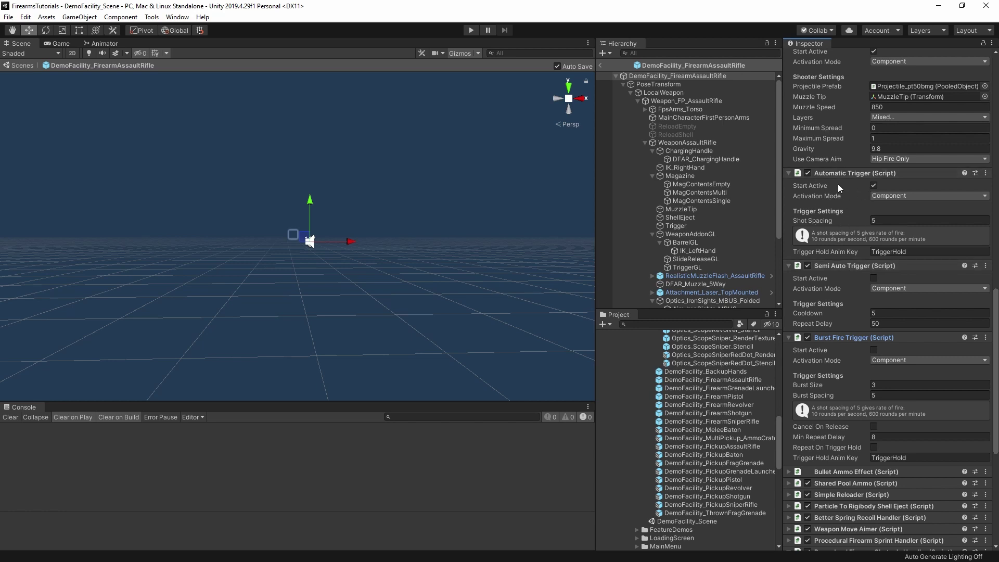
left_click(900, 197)
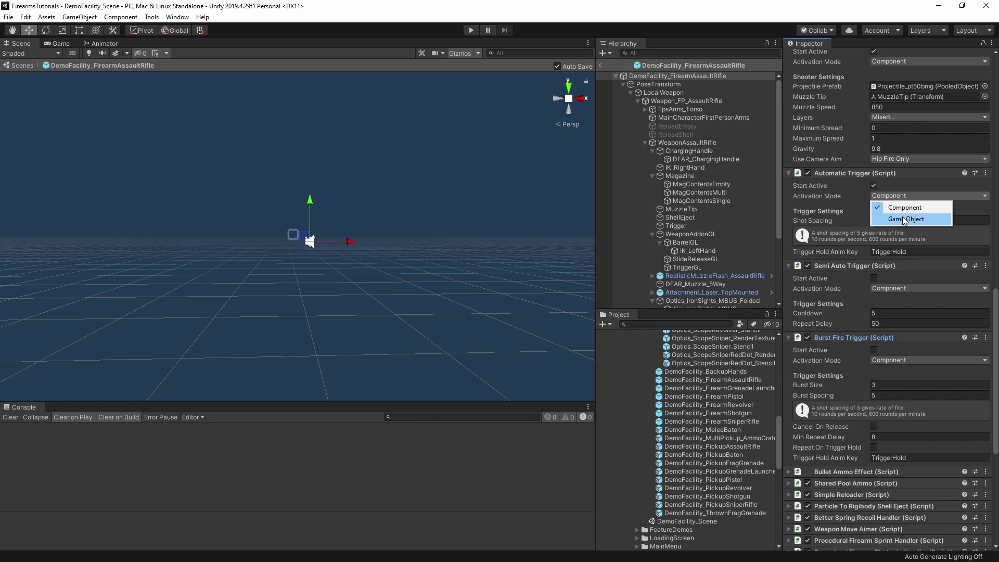
left_click(826, 195)
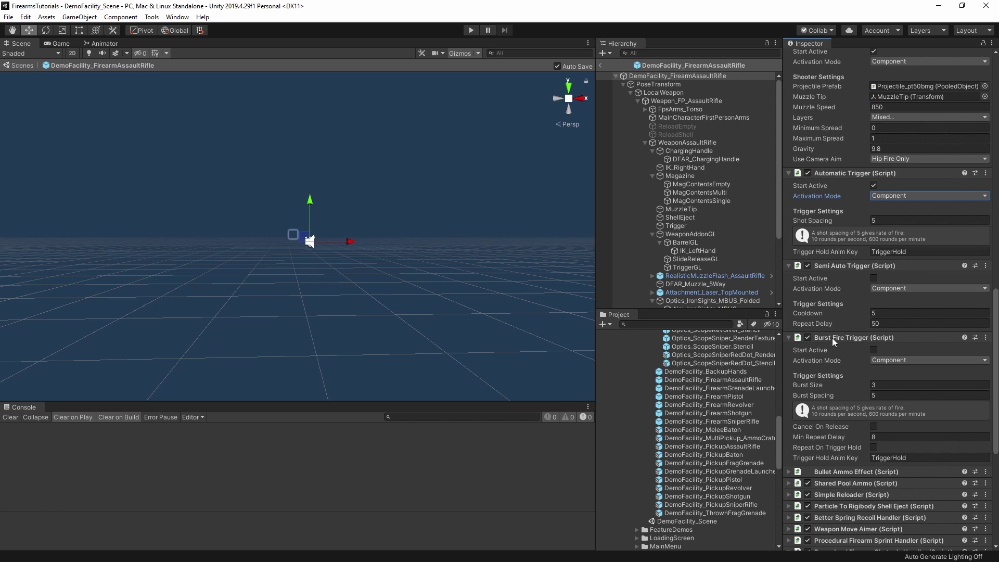
scroll(860, 338, "up", 3)
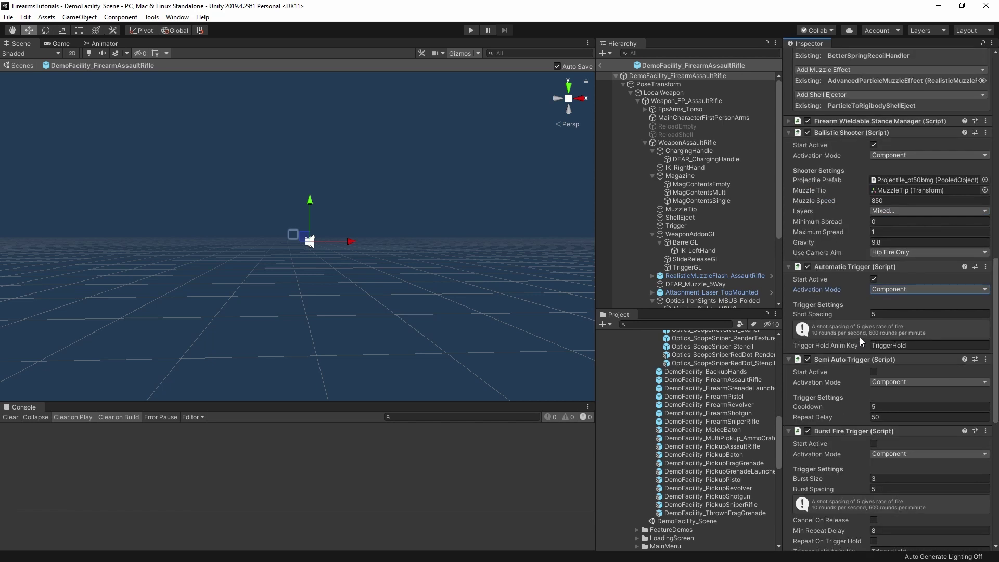
- Expand the Modular Firearm Mode Switcher and add a fourth <Unnamed> mode
scroll(860, 337, "down", 6)
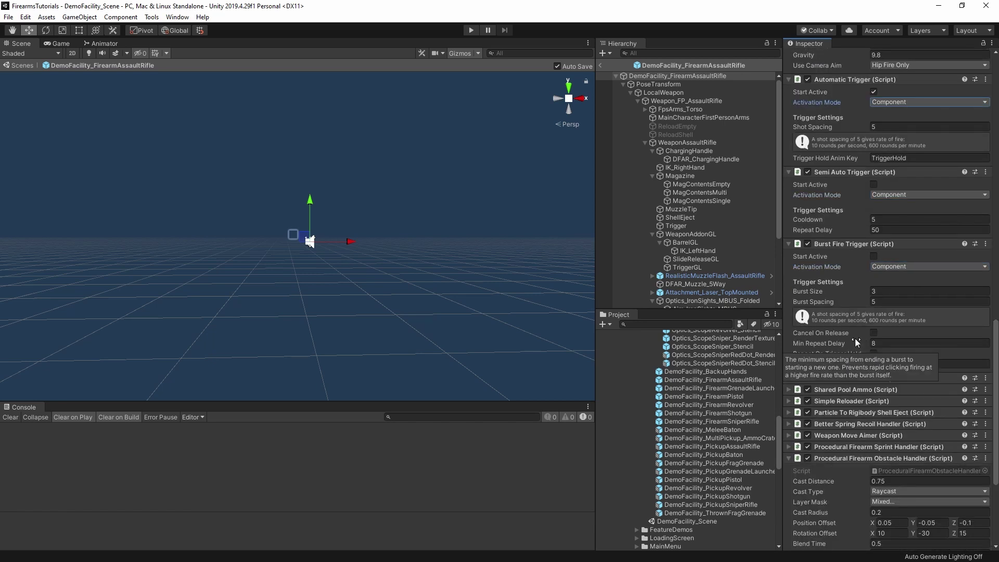
scroll(862, 317, "down", 5)
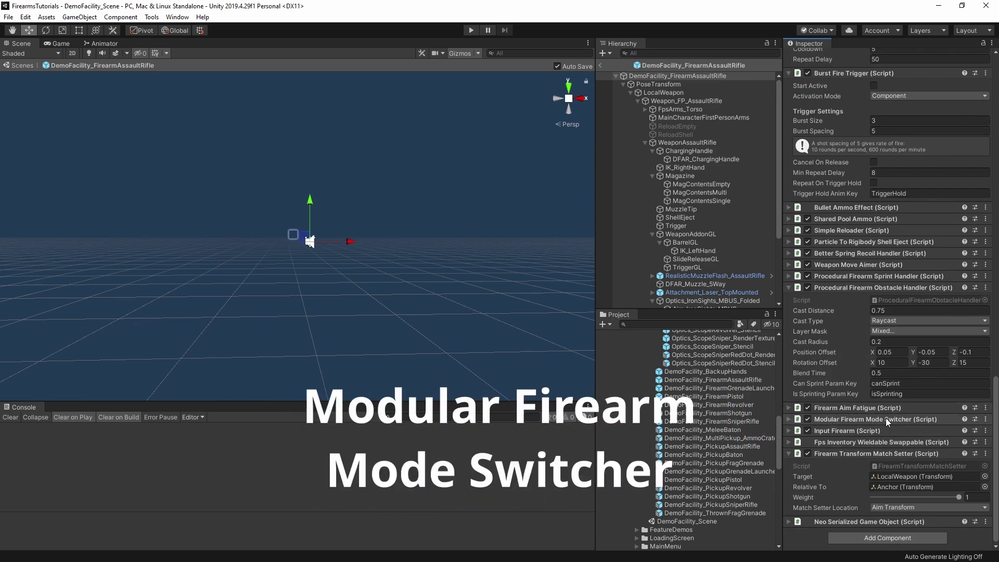
left_click(793, 423)
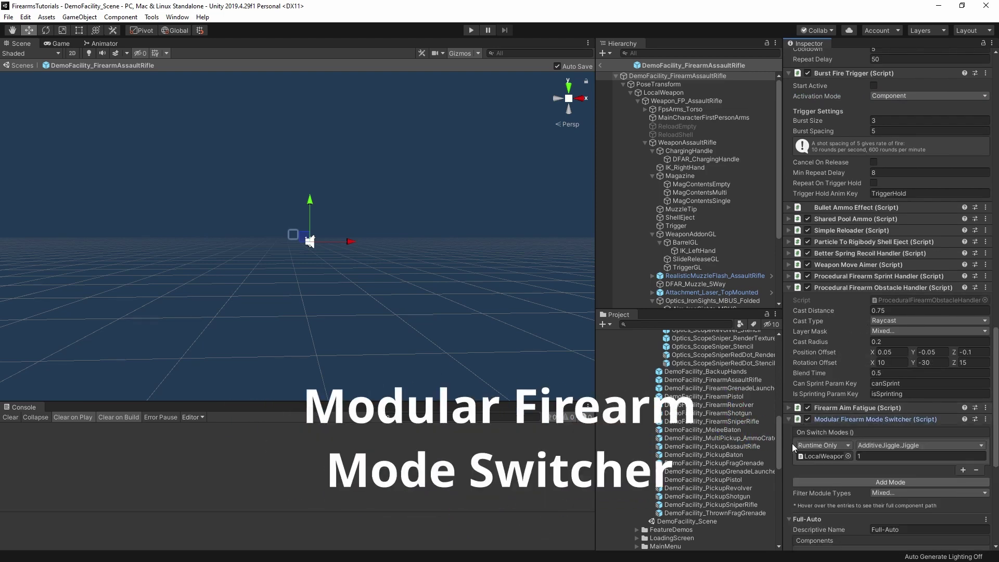
scroll(793, 445, "down", 5)
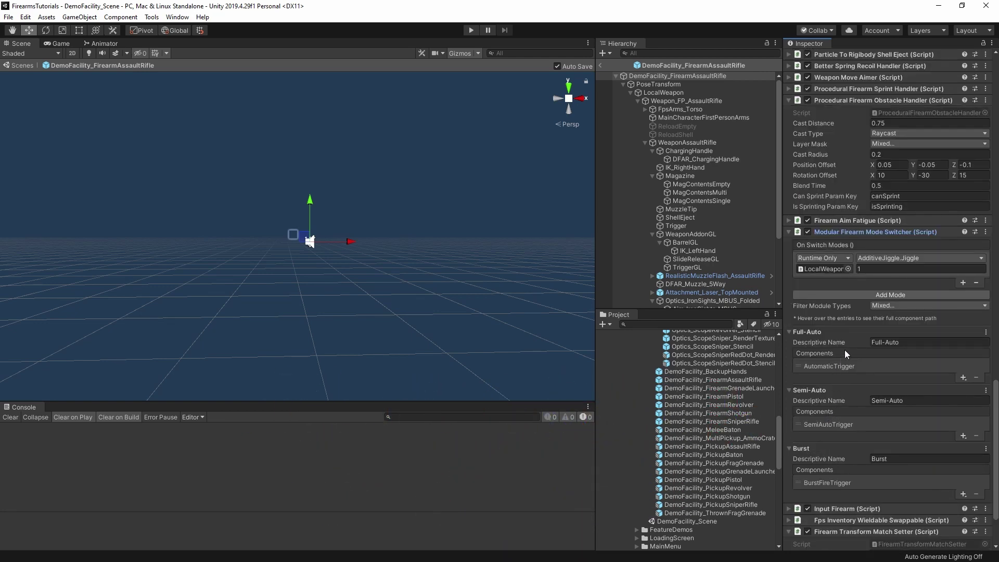
left_click(861, 296)
scroll(833, 442, "down", 5)
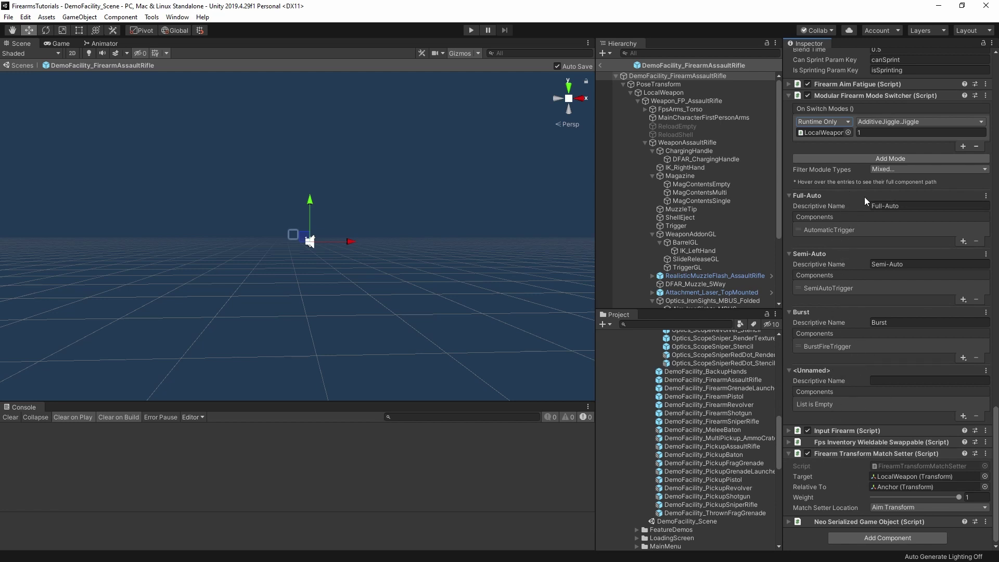
- Browse Full-Auto's available components without adding any, then open the Filter Module Types dropdown
left_click(901, 381)
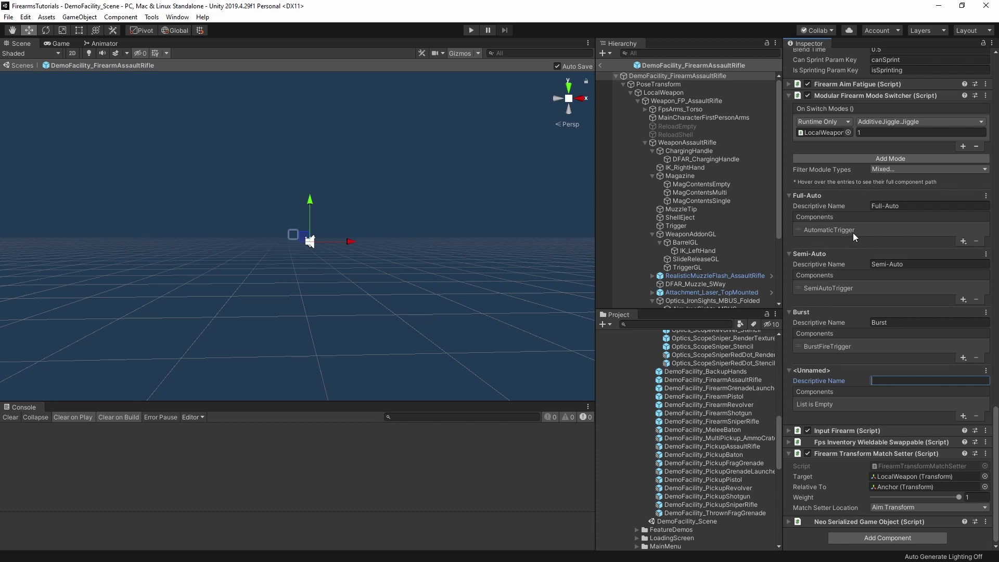
left_click(963, 242)
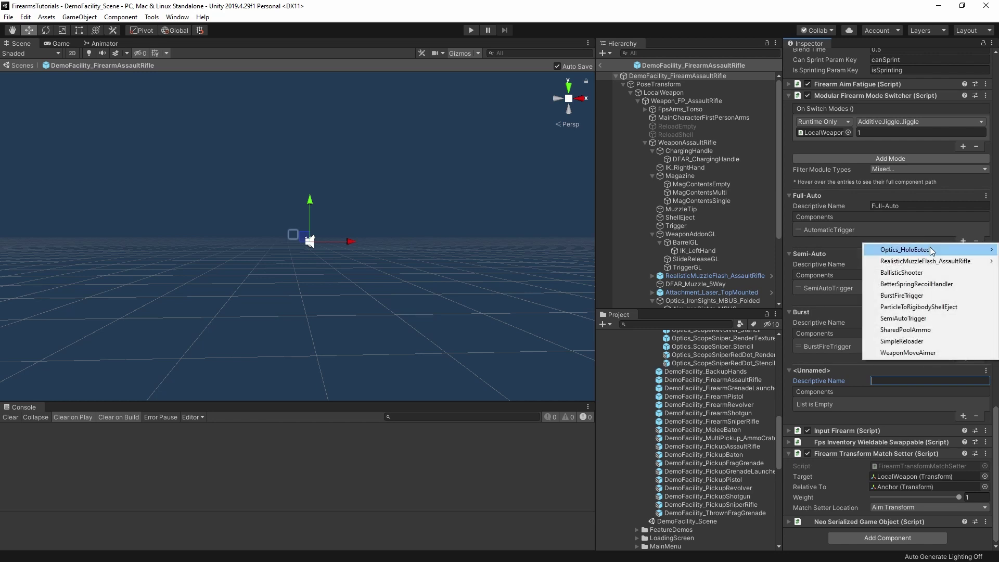
mouse_move(925, 253)
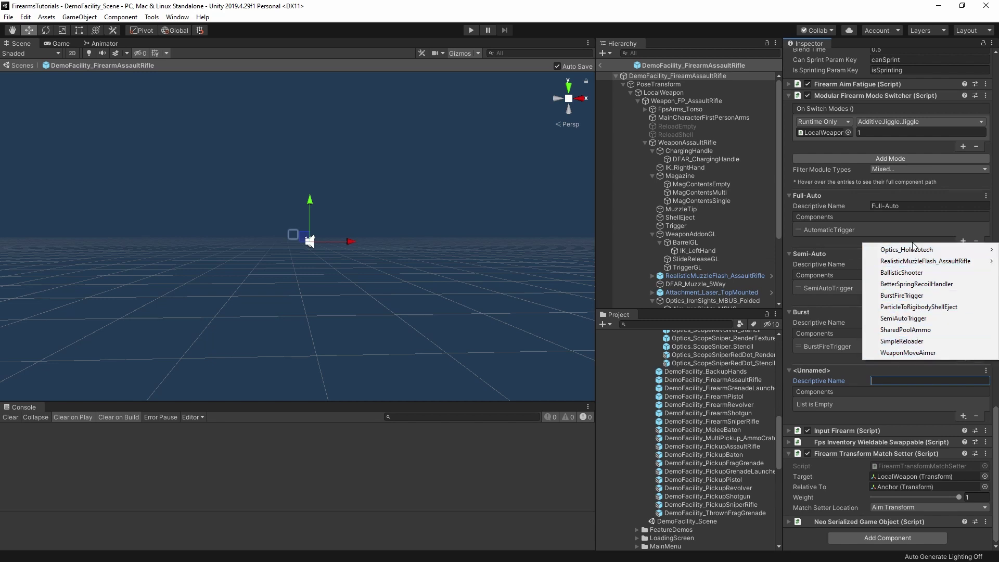
left_click(831, 170)
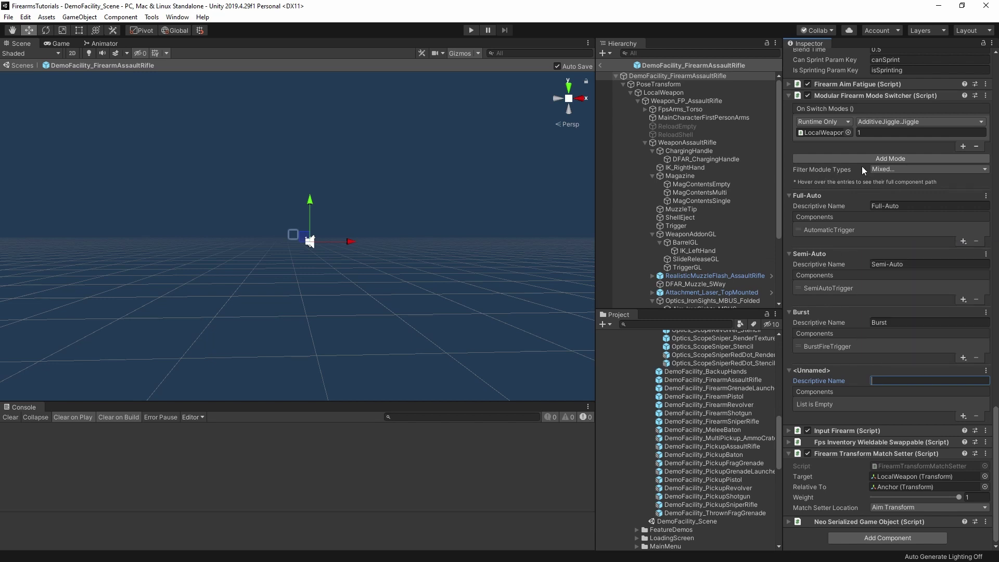
left_click(875, 168)
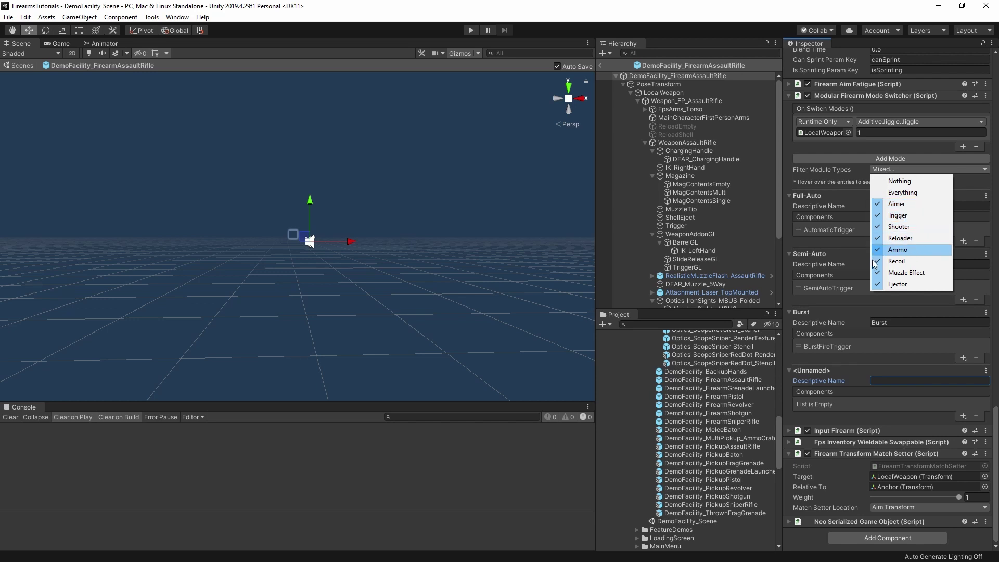
- Set the module filter to Nothing, then Aimer only, and check Full-Auto's aimer choices
left_click(817, 245)
left_click(897, 171)
left_click(912, 181)
left_click(910, 170)
left_click(908, 206)
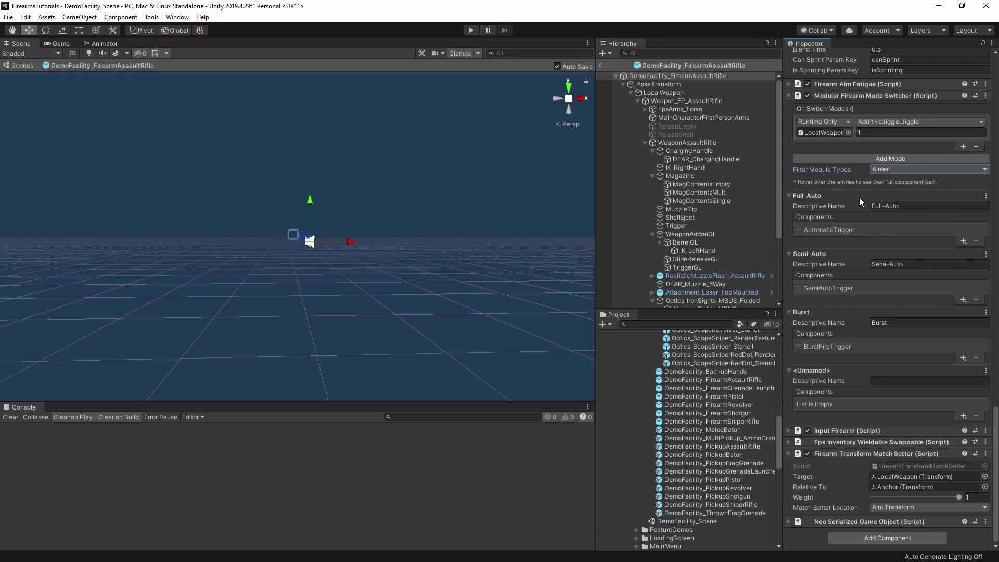
left_click(963, 242)
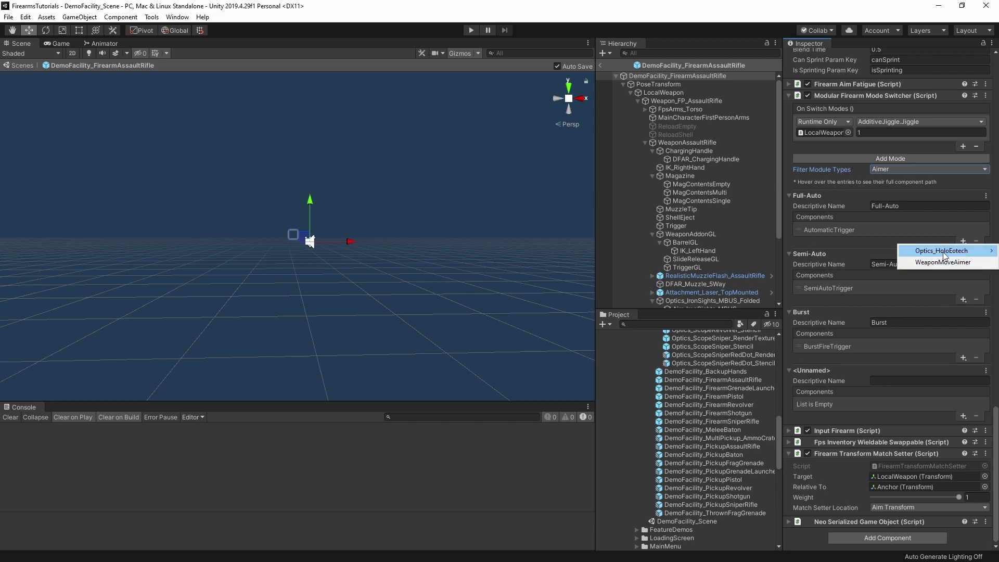
left_click(899, 171)
- Set Filter Module Types to Everything
left_click(925, 169)
left_click(898, 192)
left_click(898, 166)
left_click(845, 176)
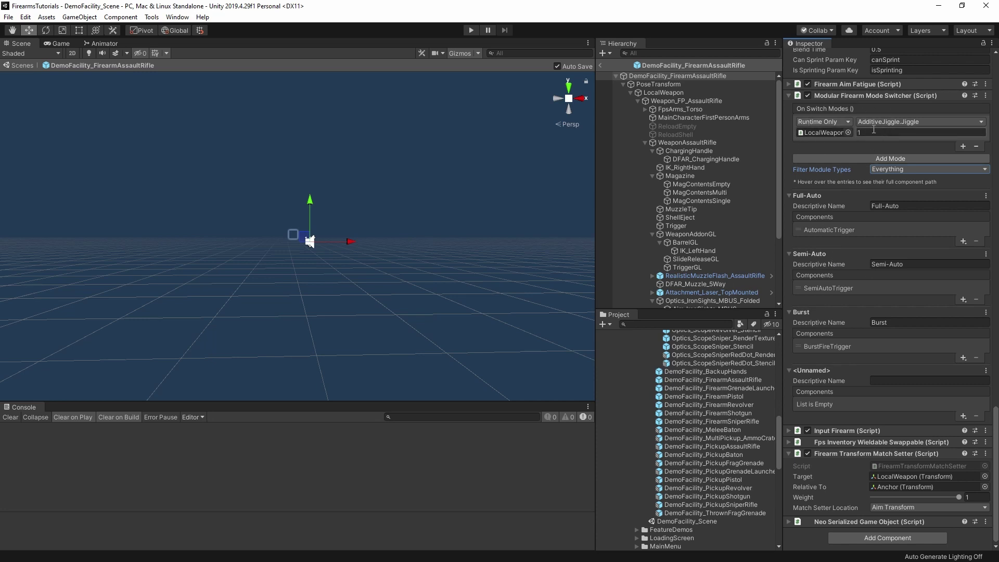
scroll(869, 150, "up", 5)
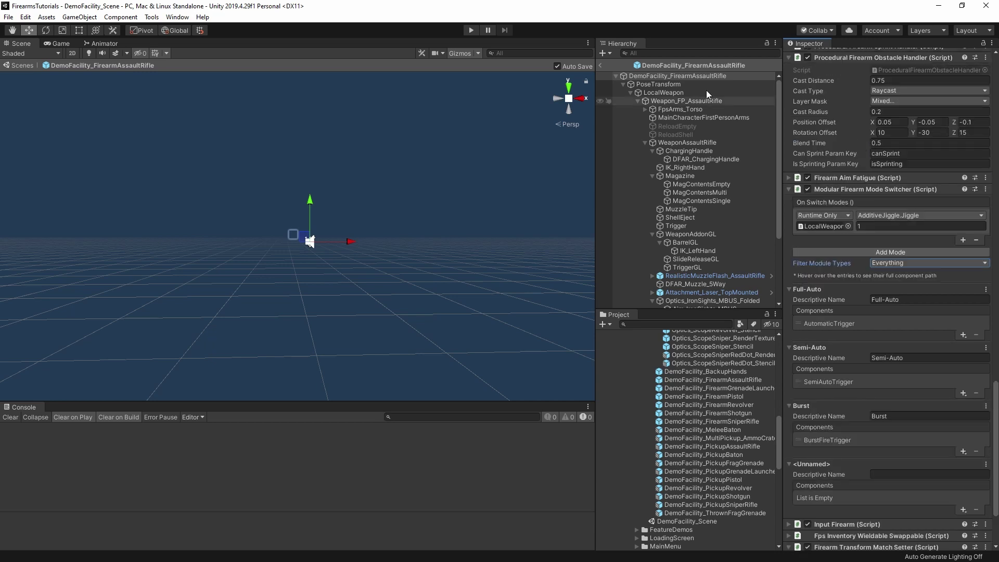
left_click(825, 226)
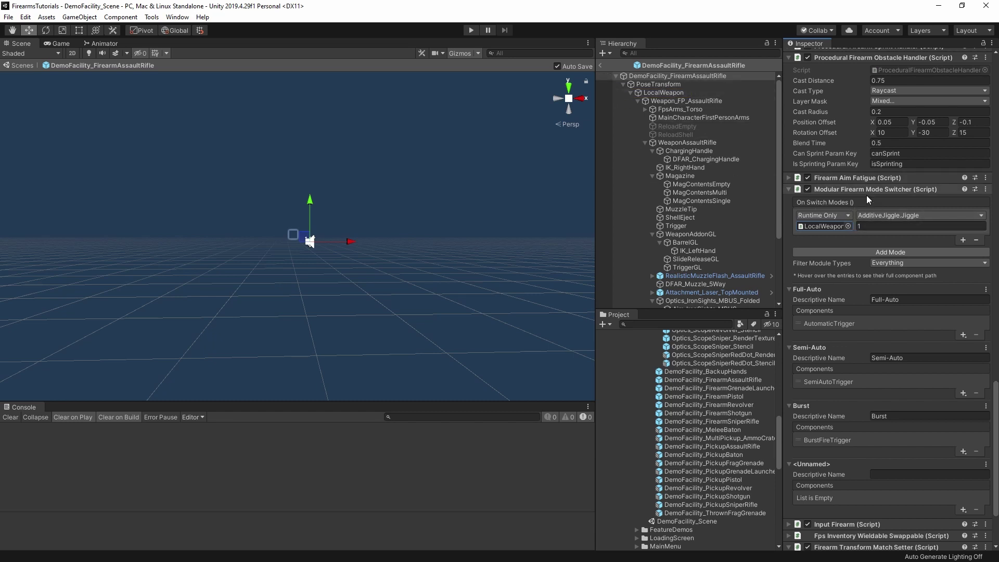
left_click(666, 93)
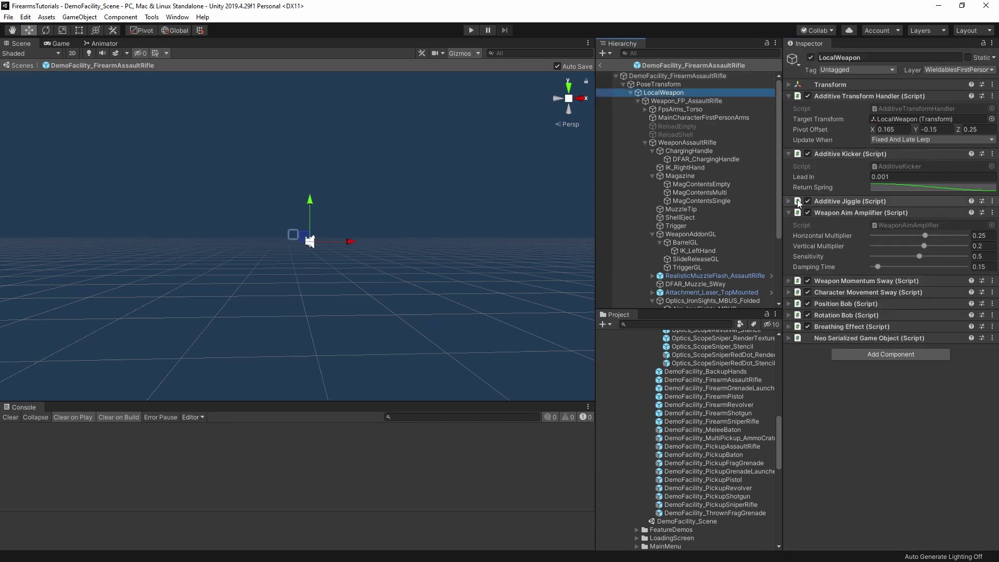
left_click(826, 201)
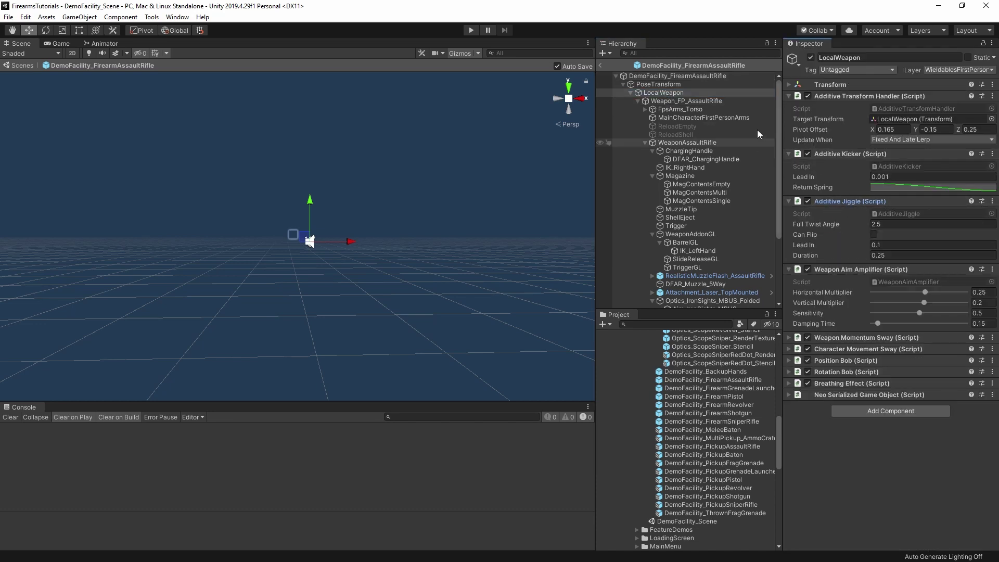
left_click(662, 76)
scroll(885, 292, "down", 10)
scroll(932, 313, "down", 15)
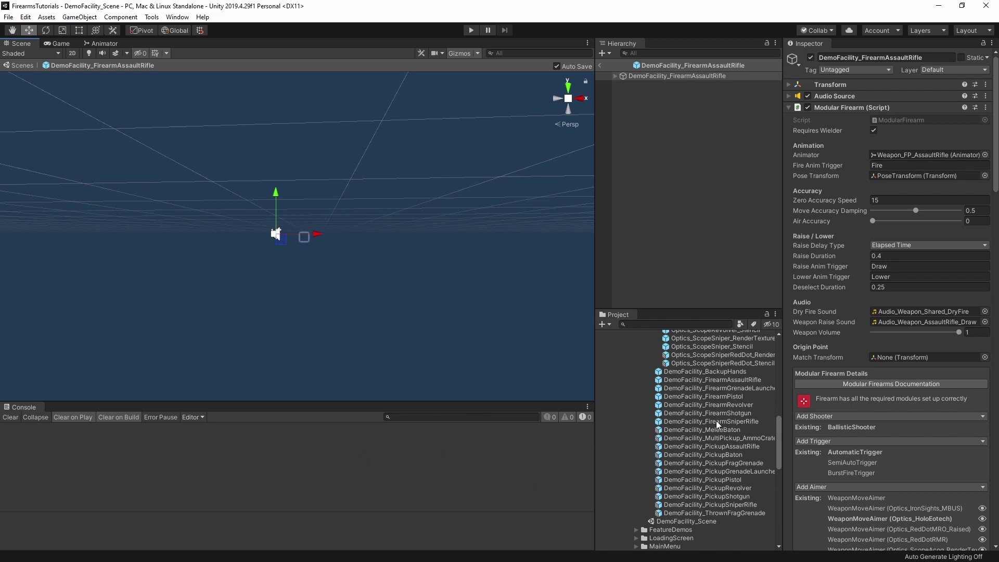
- Open DemoFacility_FirearmSniperRifle, select its root, and ping the first aimer's scope object
left_click(719, 421)
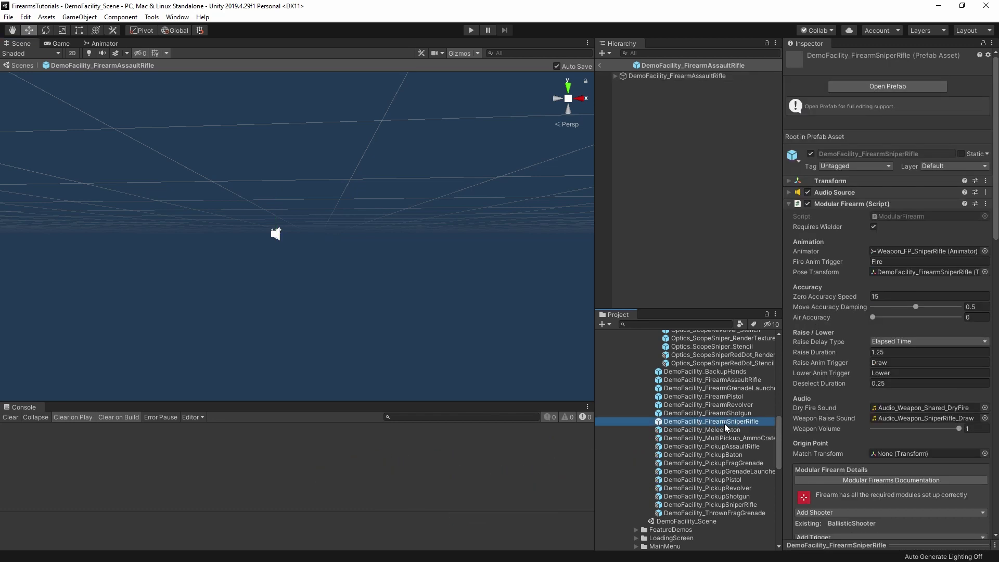
double_click(723, 423)
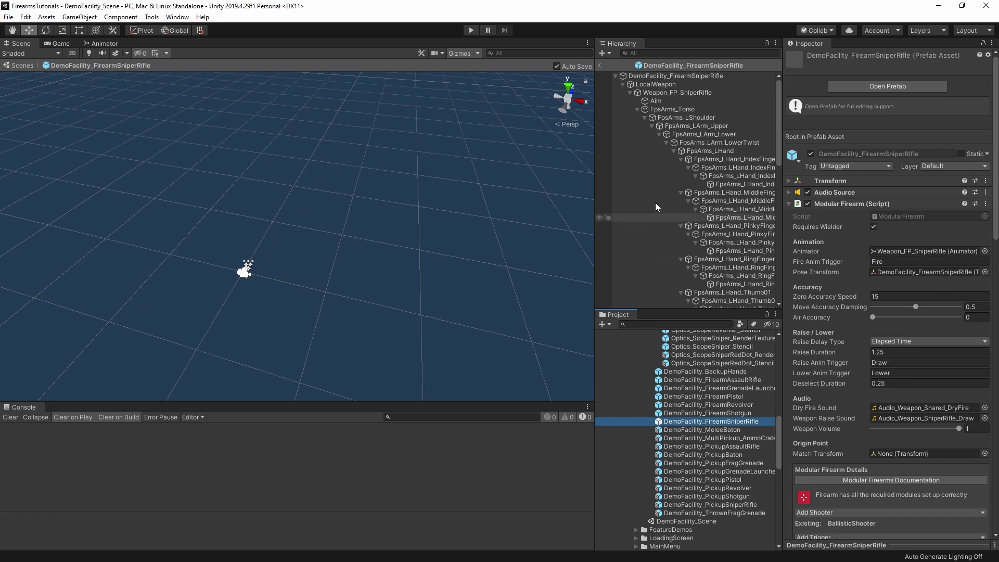
left_click(674, 76)
scroll(820, 225, "down", 7)
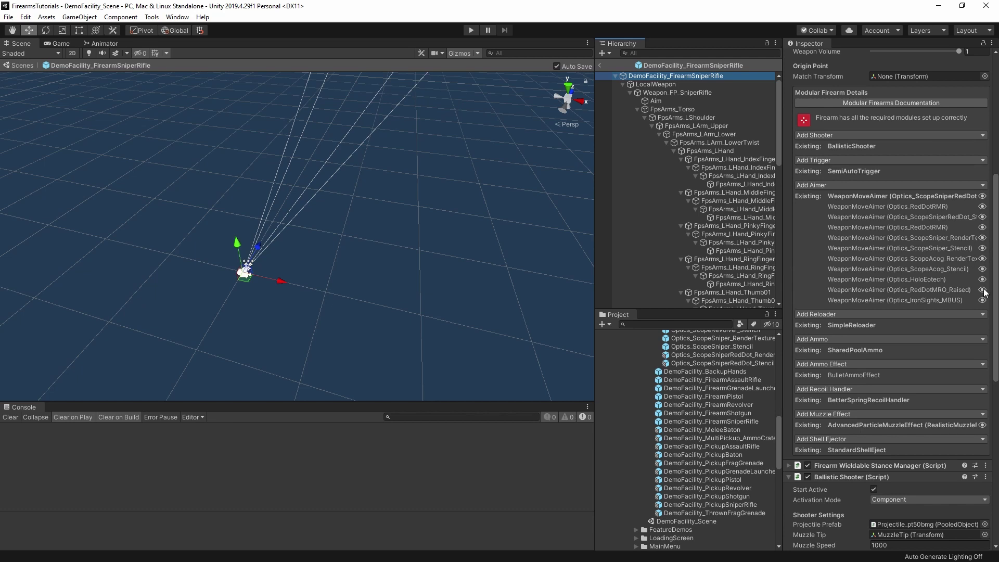
left_click(982, 196)
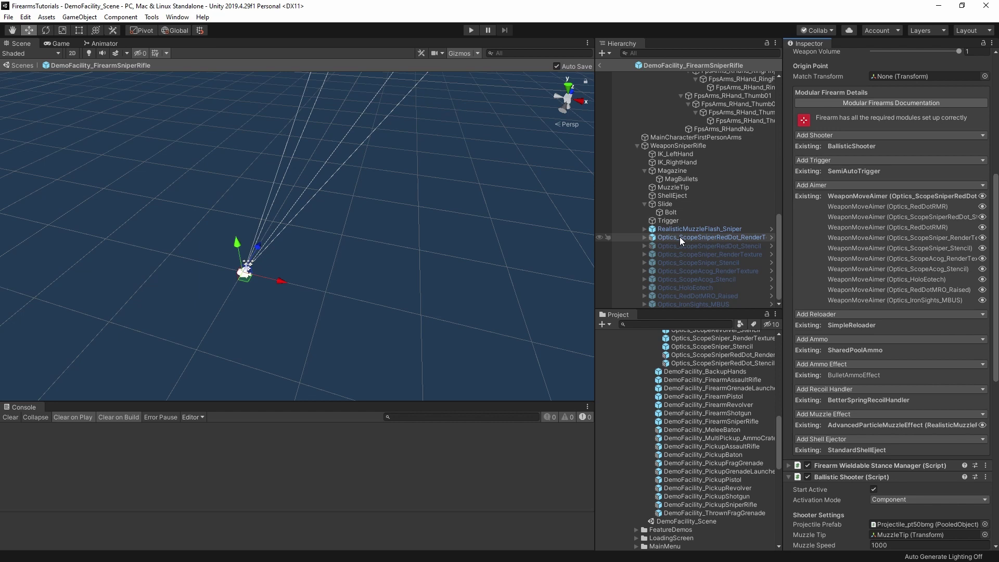
- Select the sniper red-dot scope, collapse its mode switcher and mesh renderer, and expand its aimer
left_click(679, 237)
scroll(814, 212, "up", 5)
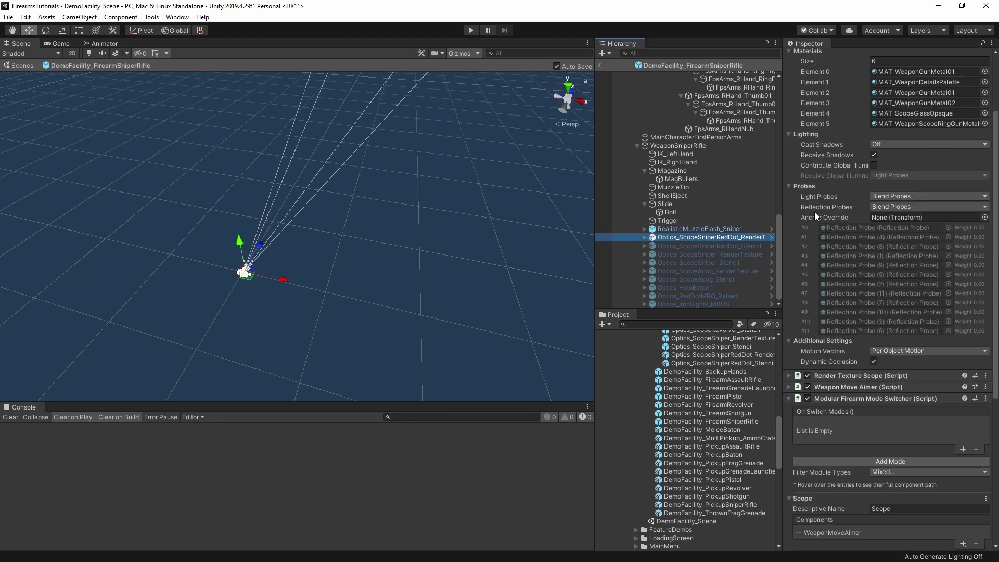
left_click(789, 399)
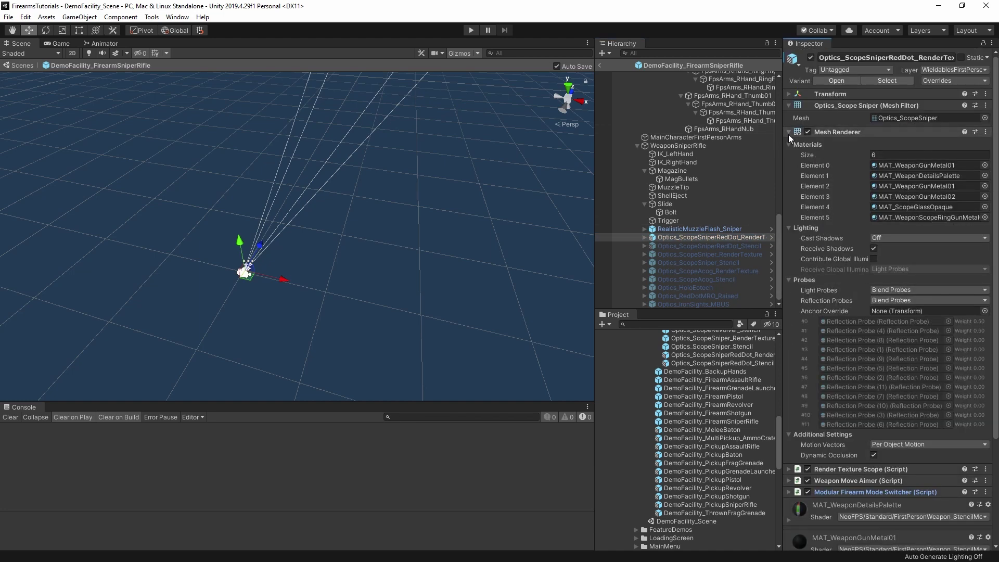
left_click(789, 131)
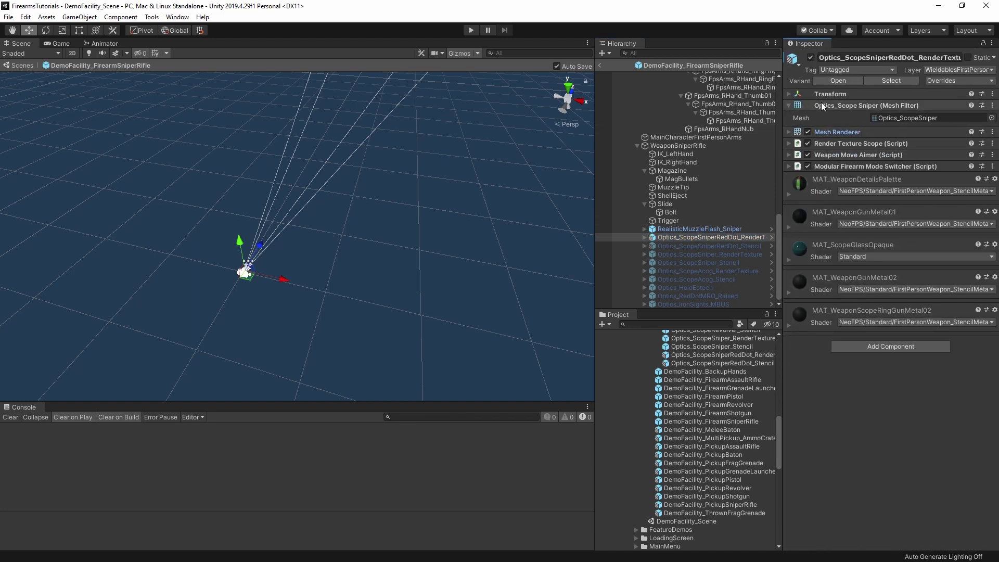
left_click_drag(442, 250, 357, 275, "alt")
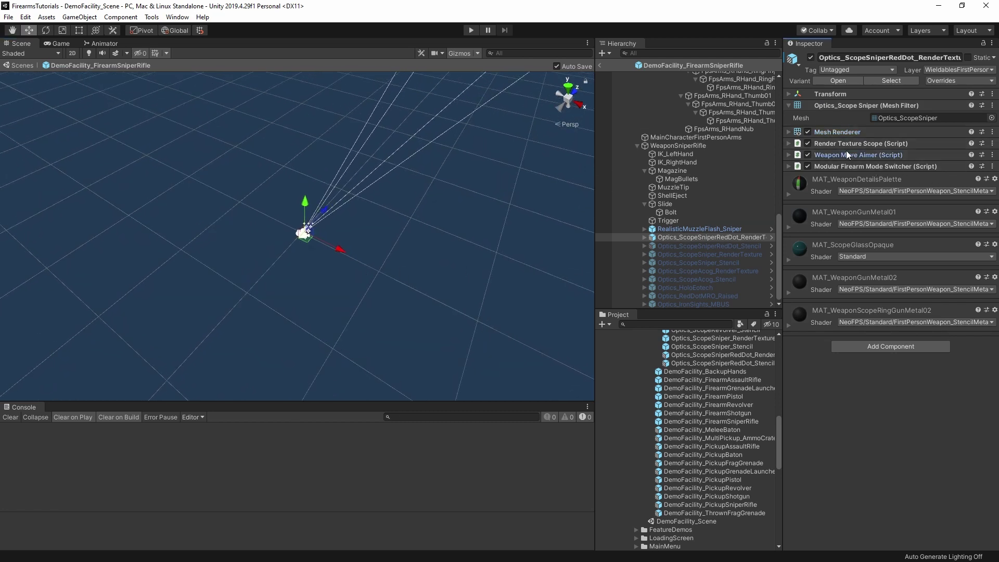
left_click(790, 155)
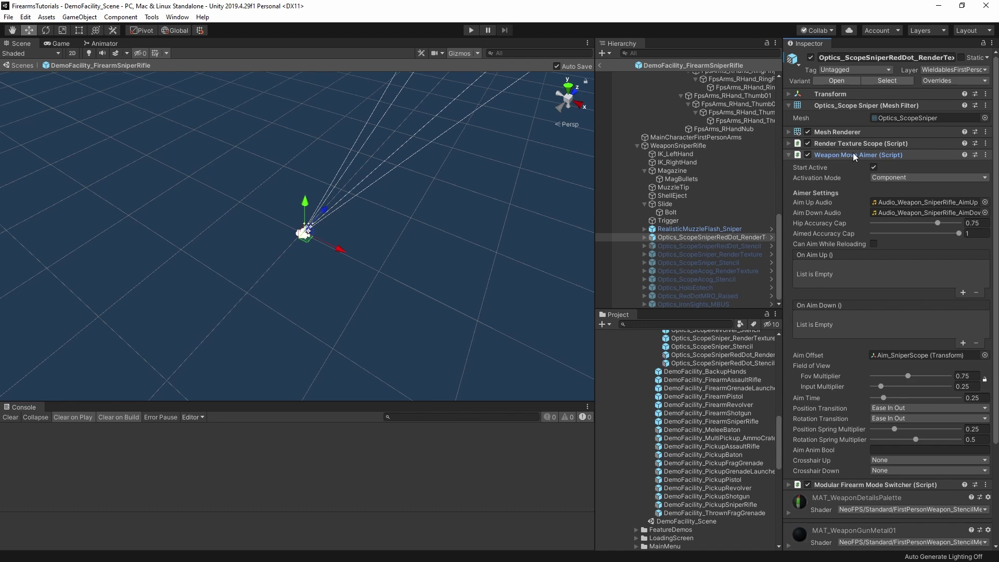
scroll(847, 217, "down", 4)
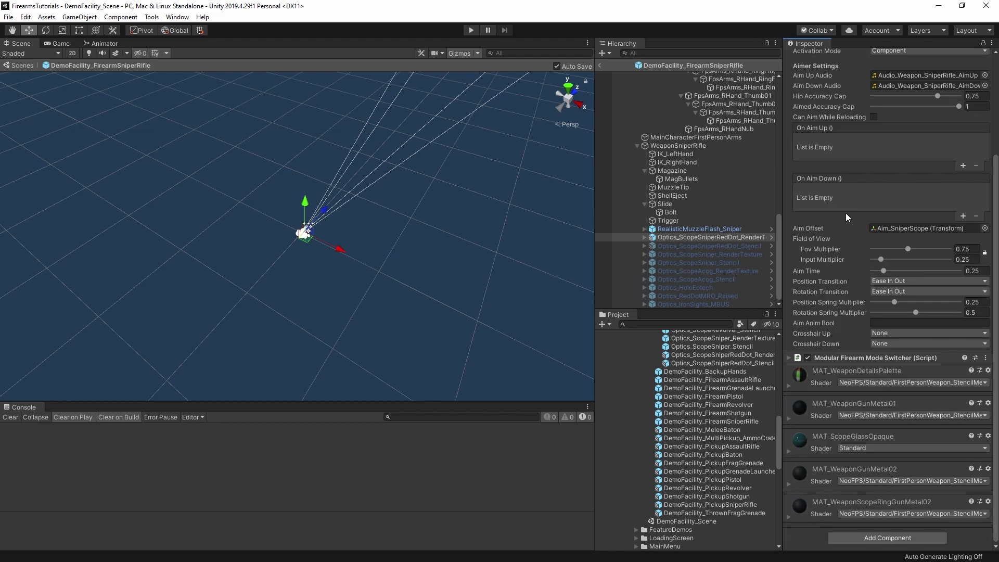
- Expand the Firearm Mode Switcher and inspect the Scope mode's name and WeaponMoveAimer entry
left_click(788, 359)
scroll(796, 440, "down", 6)
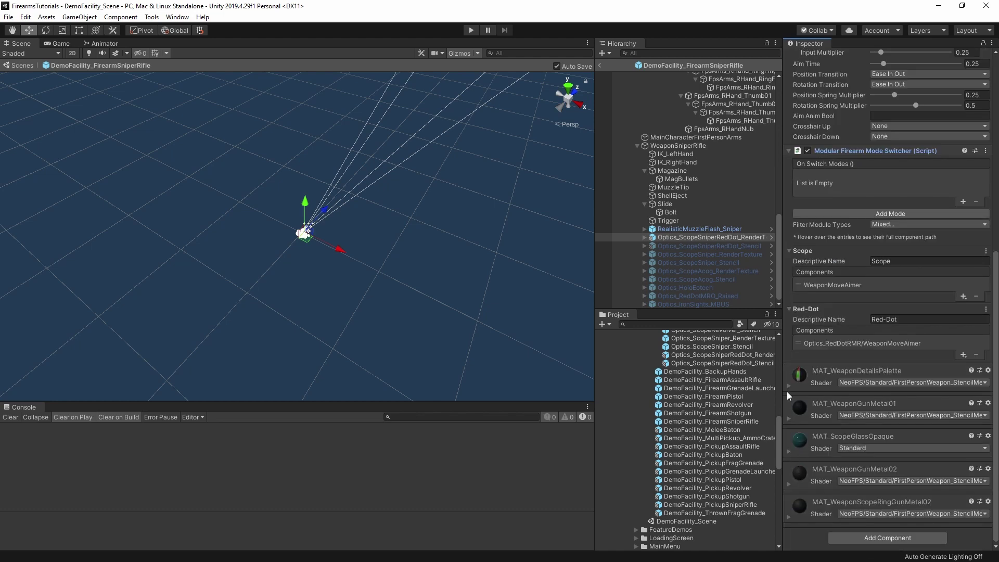
scroll(804, 338, "up", 3)
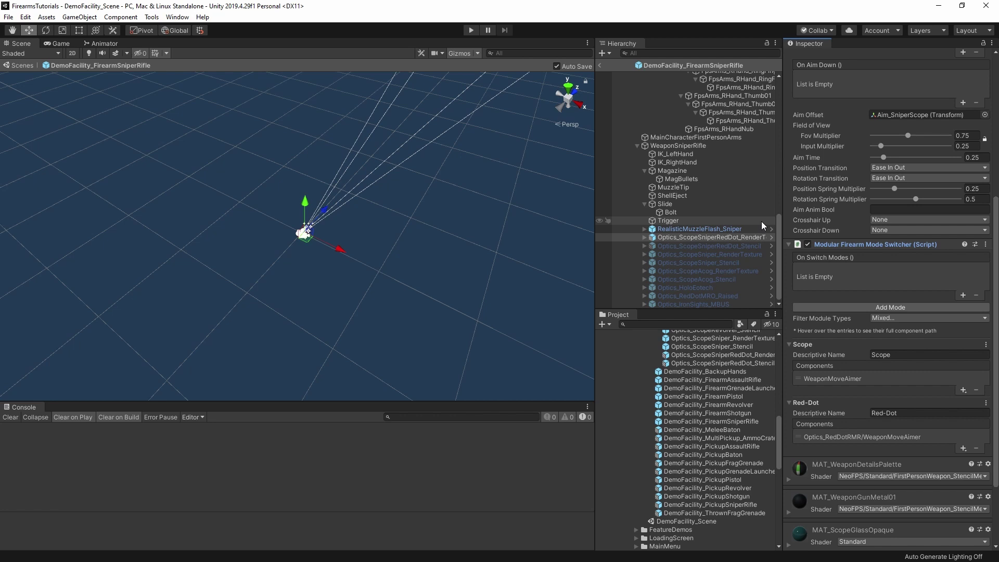
left_click(886, 352)
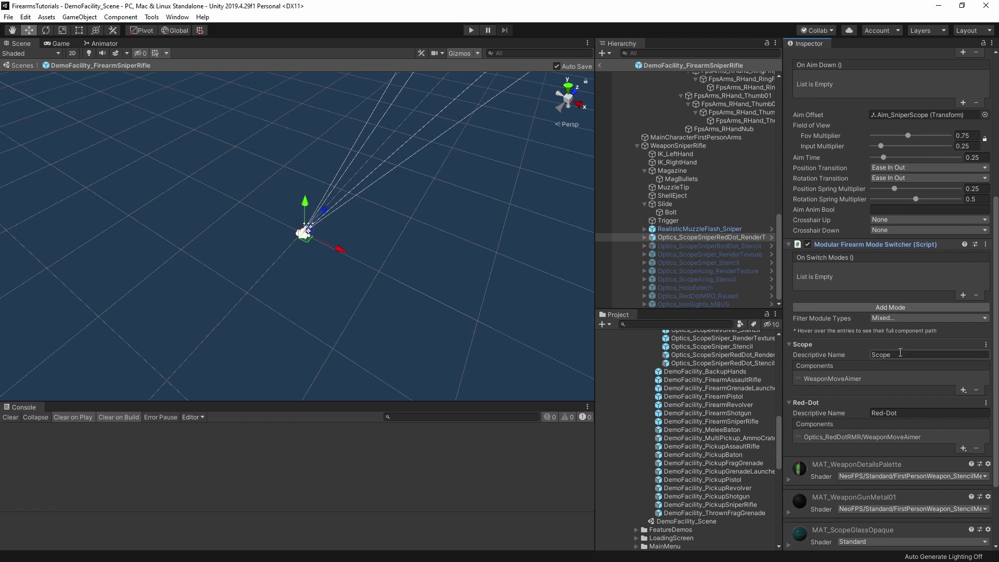
left_click(852, 379)
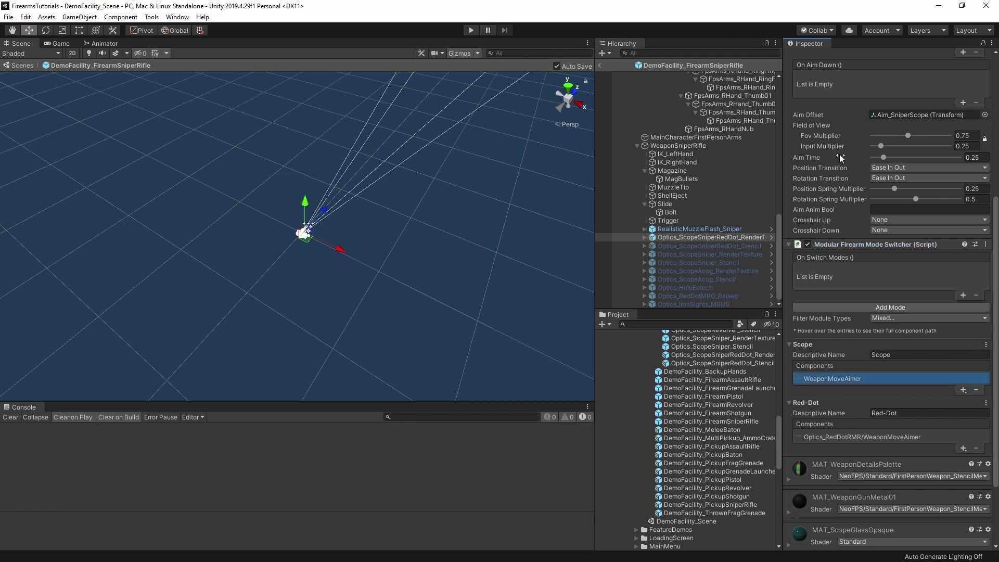
scroll(849, 245, "up", 5)
scroll(848, 205, "down", 7)
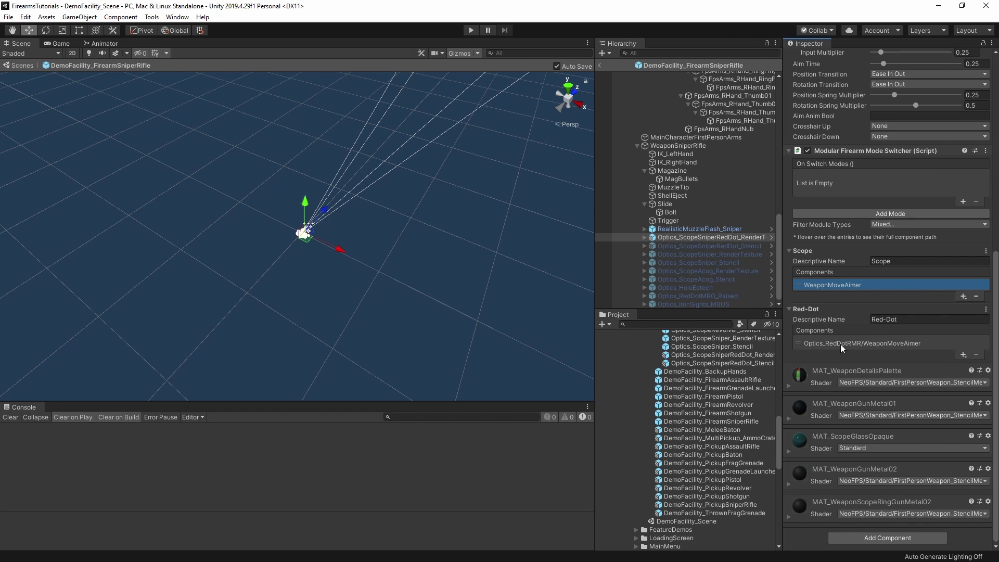
- Expand Optics_ScopeSniperRedDot_RenderTexture, then select and frame Optics_RedDotRMR to view the whole rifle
left_click(645, 240)
left_click(644, 238)
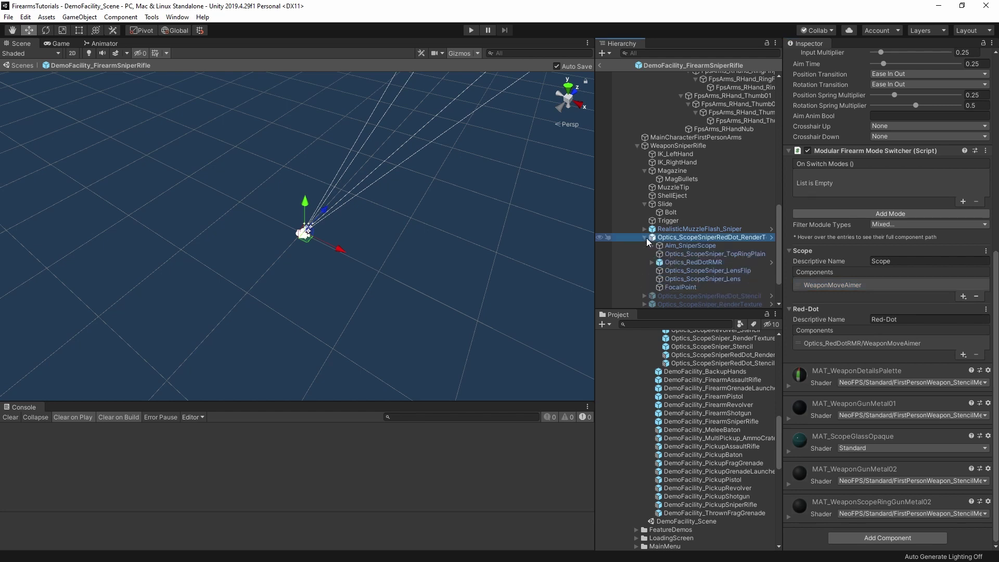
left_click(703, 263)
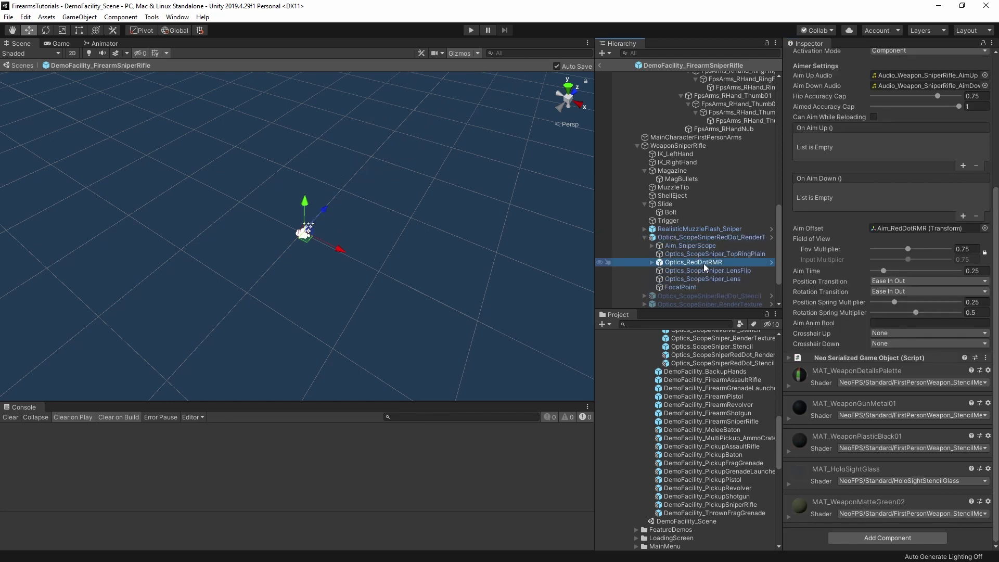
scroll(864, 354, "up", 5)
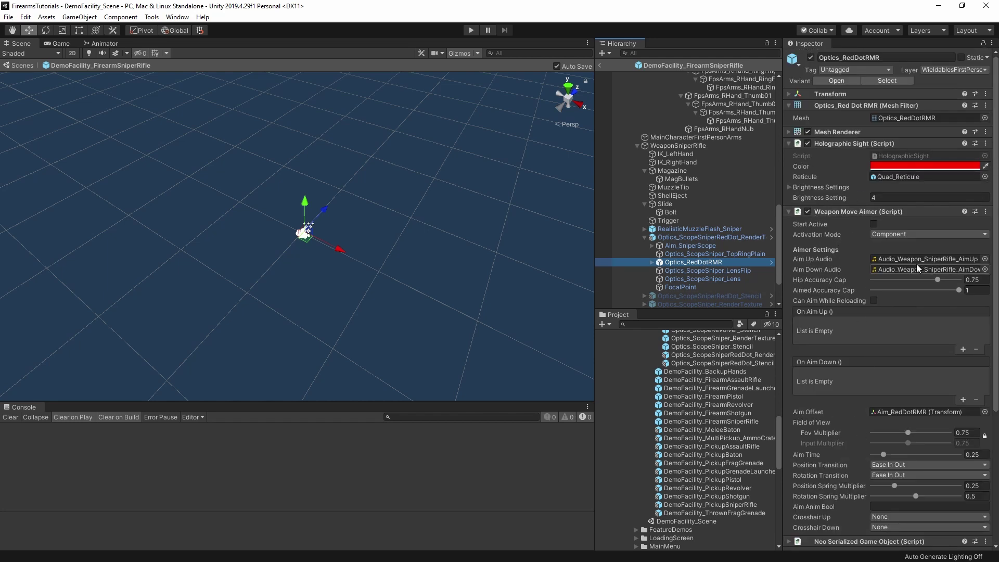
scroll(365, 281, "down", 1)
key("f")
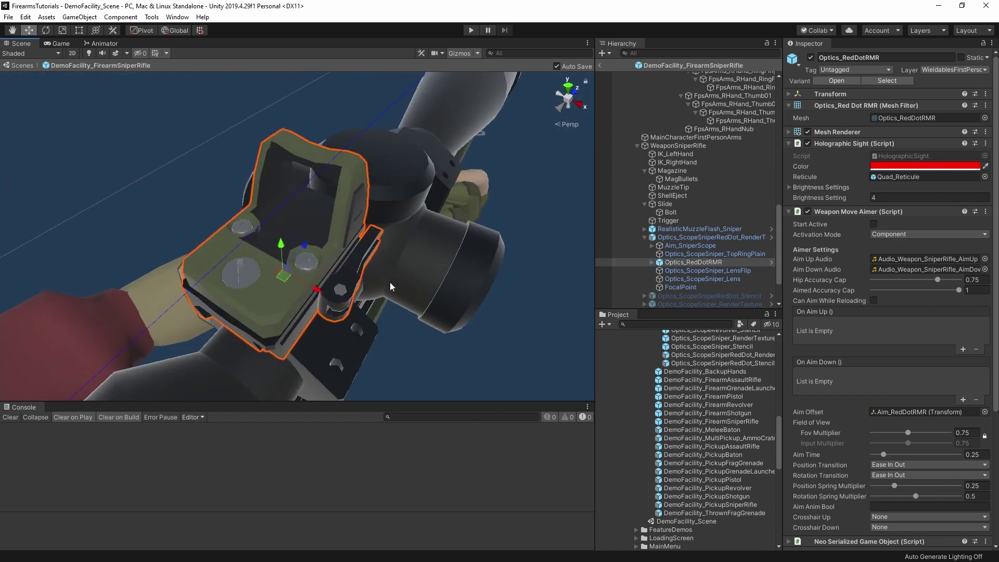
scroll(378, 278, "down", 3)
left_click_drag(378, 279, 271, 203, "alt")
scroll(281, 194, "up", 2)
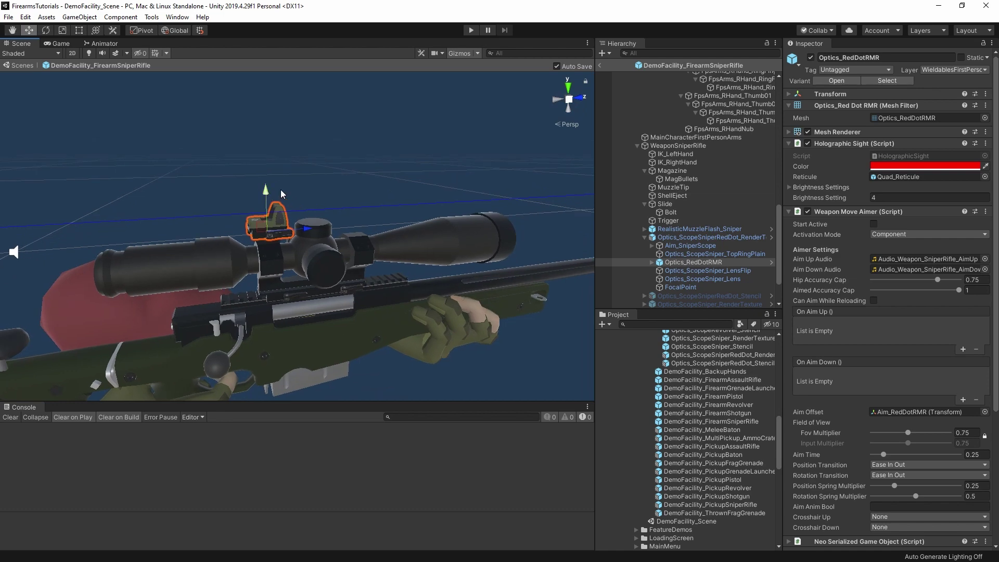
- Switch between the red-dot sight and the sniper scope, then orbit around the scope
left_click(692, 238)
left_click(686, 261)
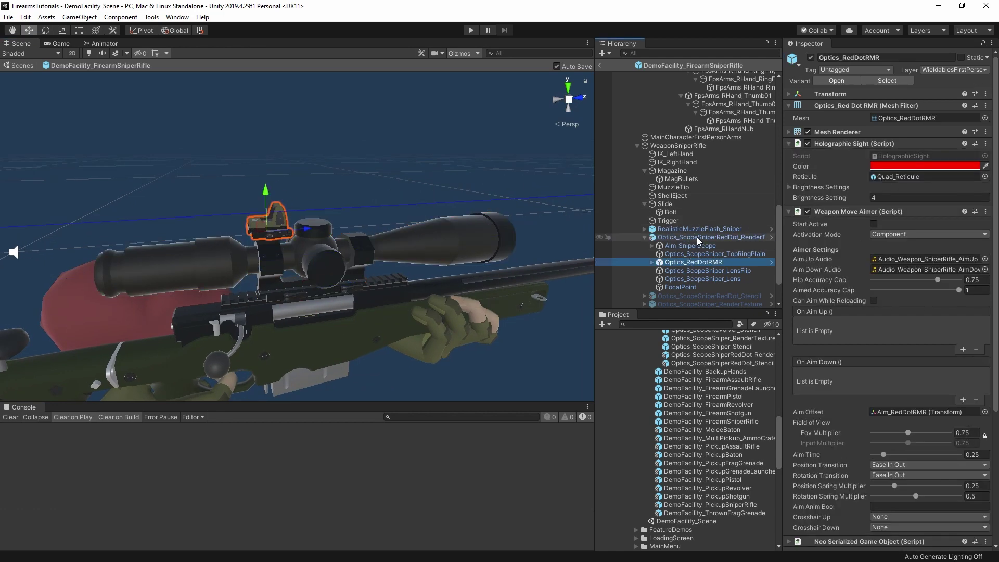
left_click(695, 237)
scroll(848, 312, "down", 10)
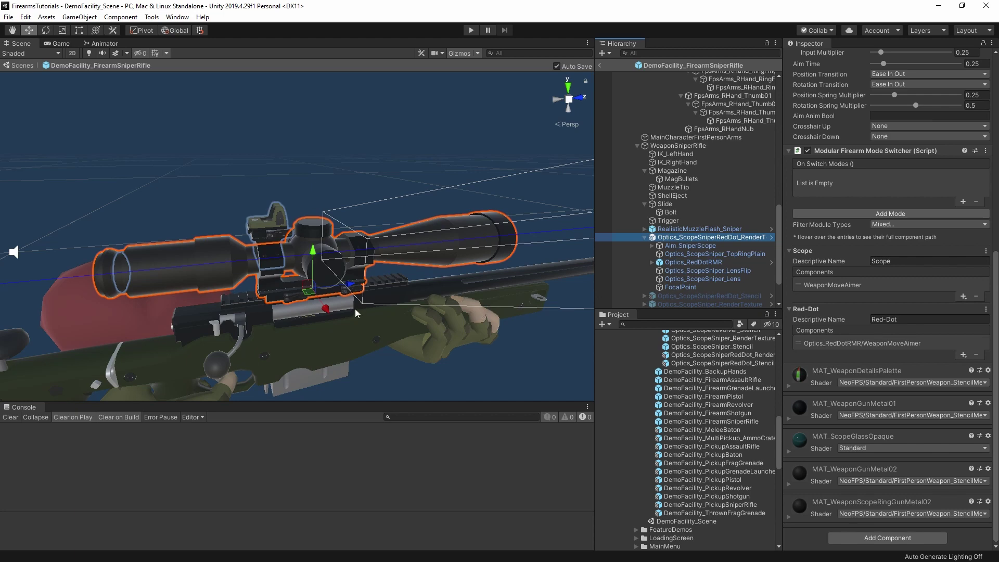
left_click_drag(358, 312, 438, 295, "alt")
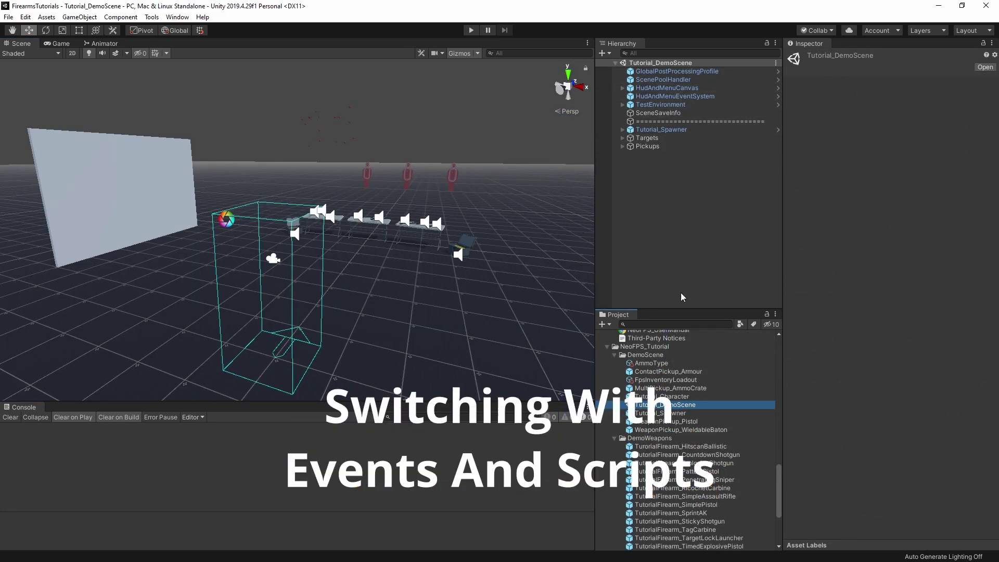
- Add TutorialFirearm_SimplePistol to FpsInventoryLoadout's Loadout Items
left_click(676, 380)
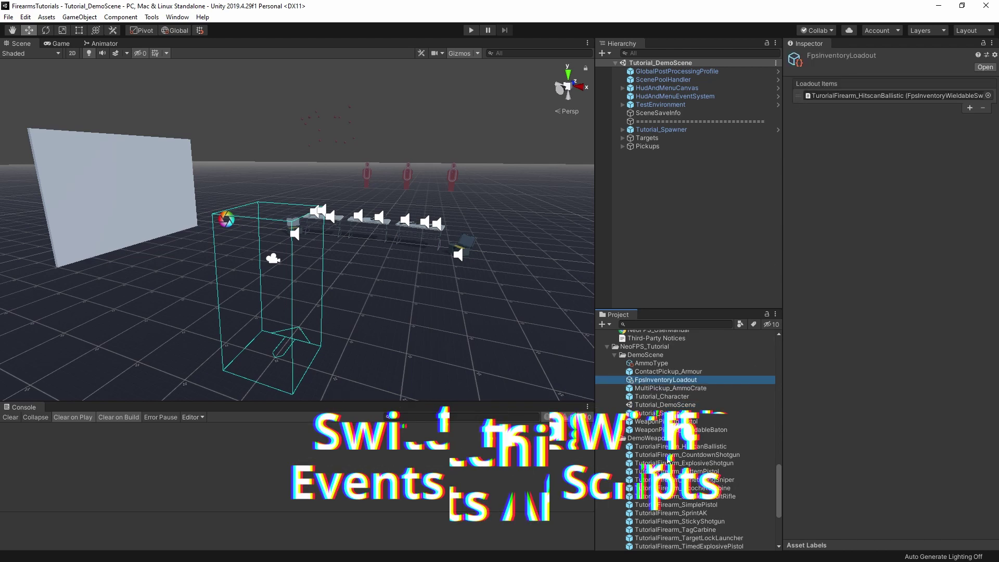
scroll(715, 435, "down", 3)
left_click_drag(702, 442, 833, 96)
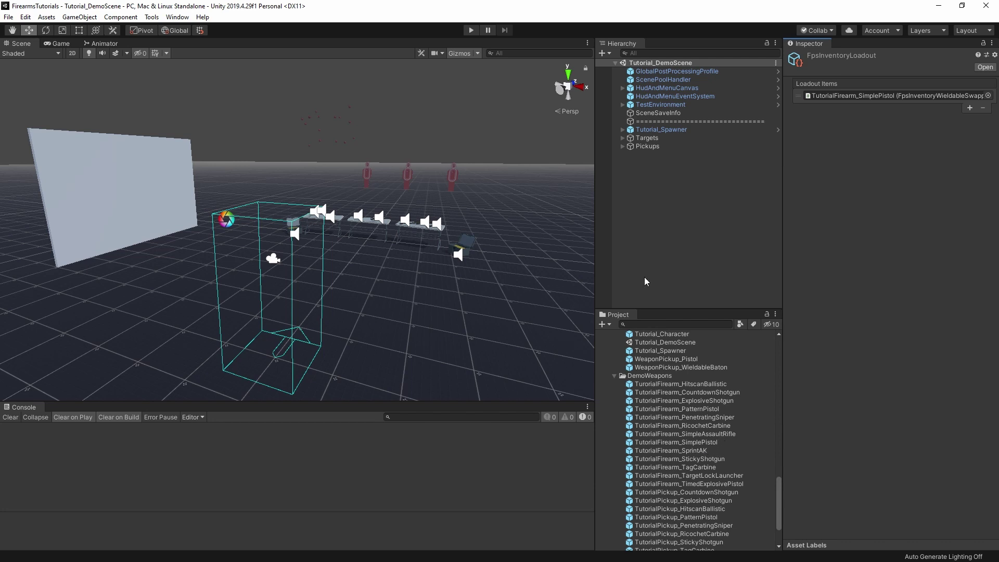
- Play the demo scene, fire the pistol at the targets, walk forward and pause
left_click(471, 30)
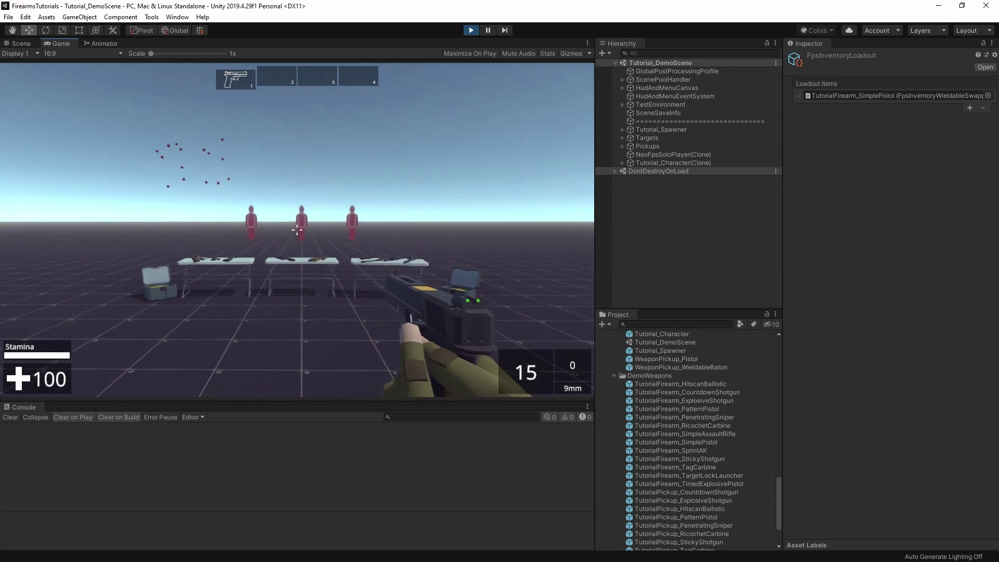
left_click(297, 229)
left_click(297, 230)
left_click(297, 229)
key("w")
key("w")
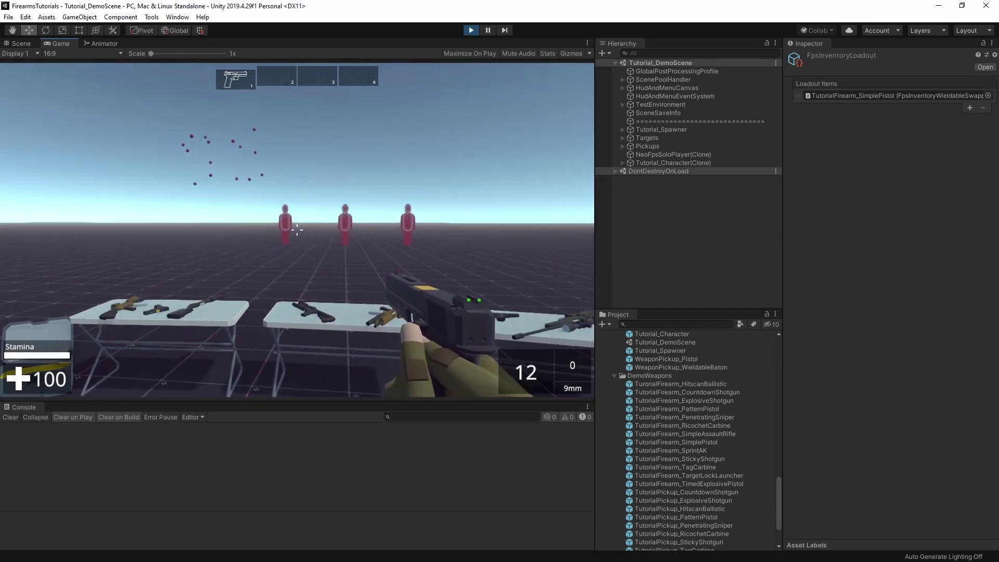
key("Escape")
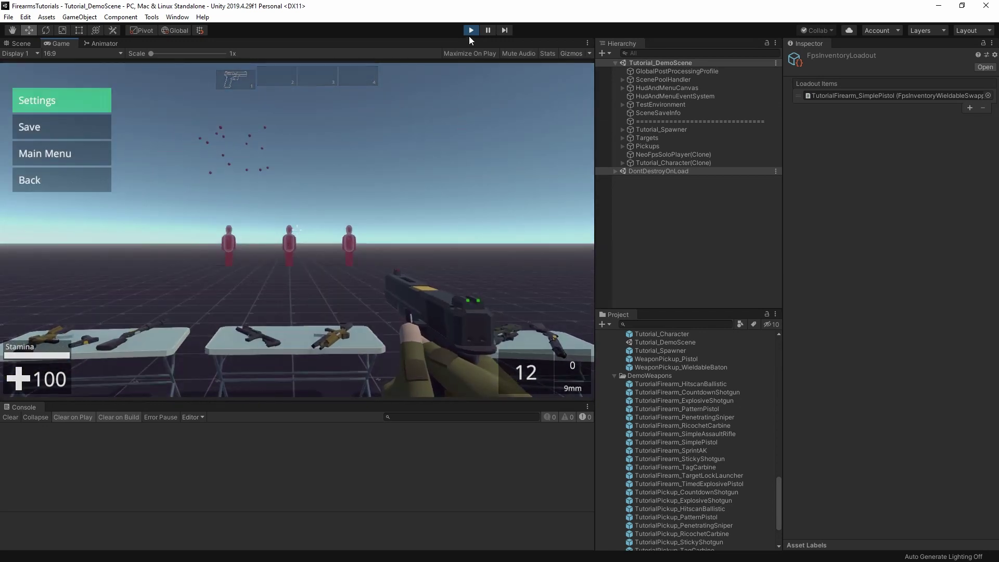
- Stop play, open the TutorialFirearm_SimplePistol prefab's root, and tick Weapon Move Aimer's Start Active
left_click(471, 30)
double_click(707, 442)
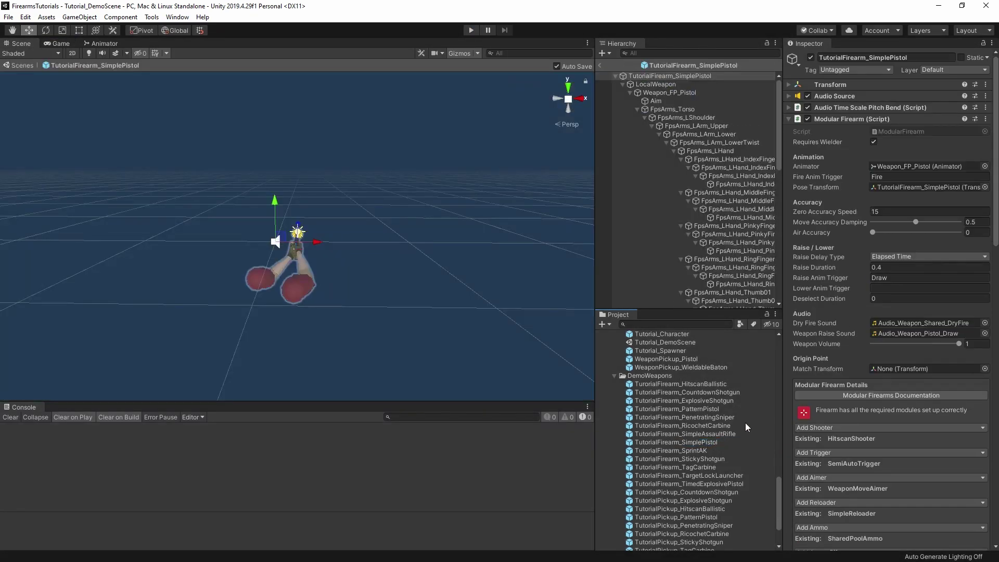
left_click(630, 92)
left_click(654, 76)
left_click(655, 76)
scroll(877, 313, "down", 10)
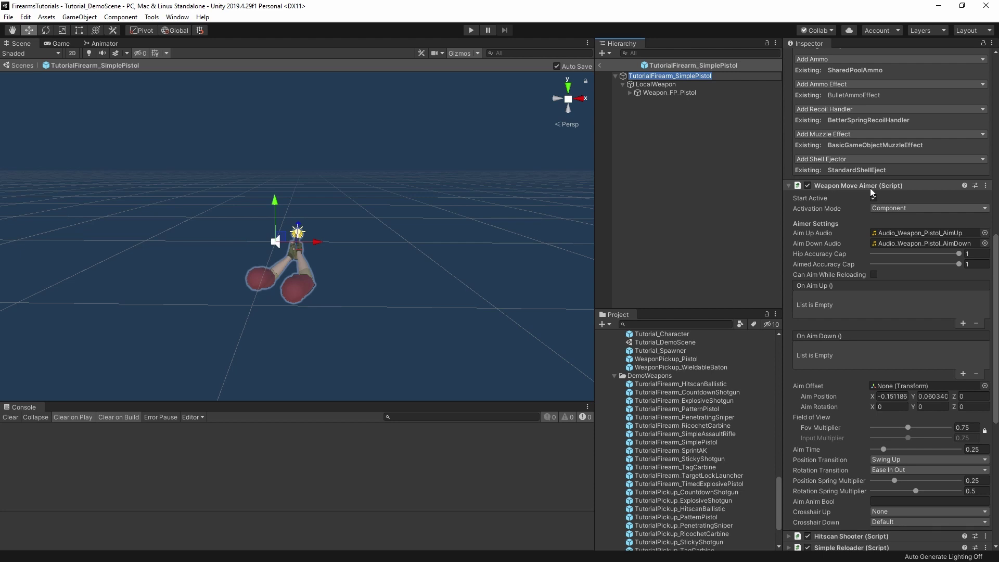
left_click(874, 198)
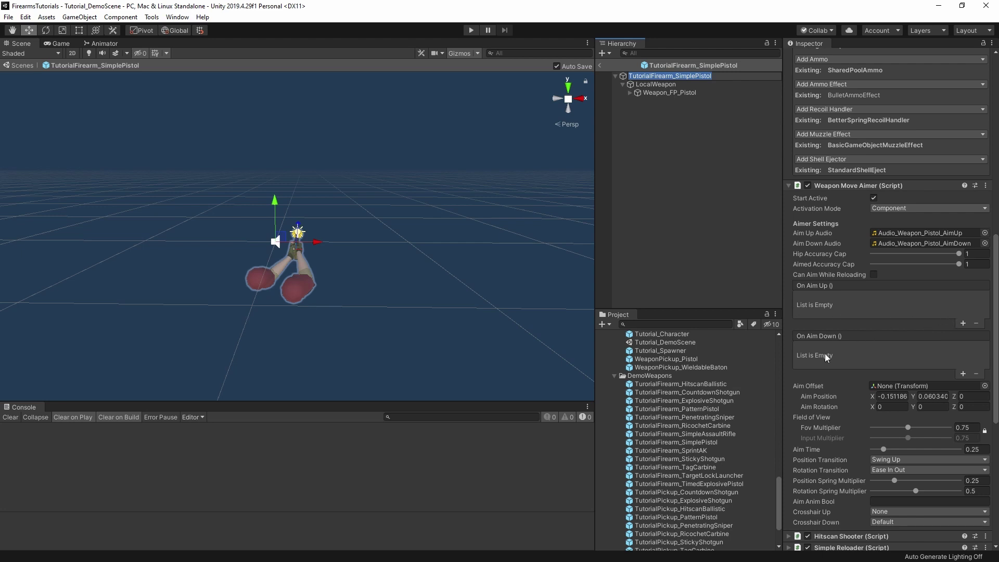
scroll(960, 332, "down", 5)
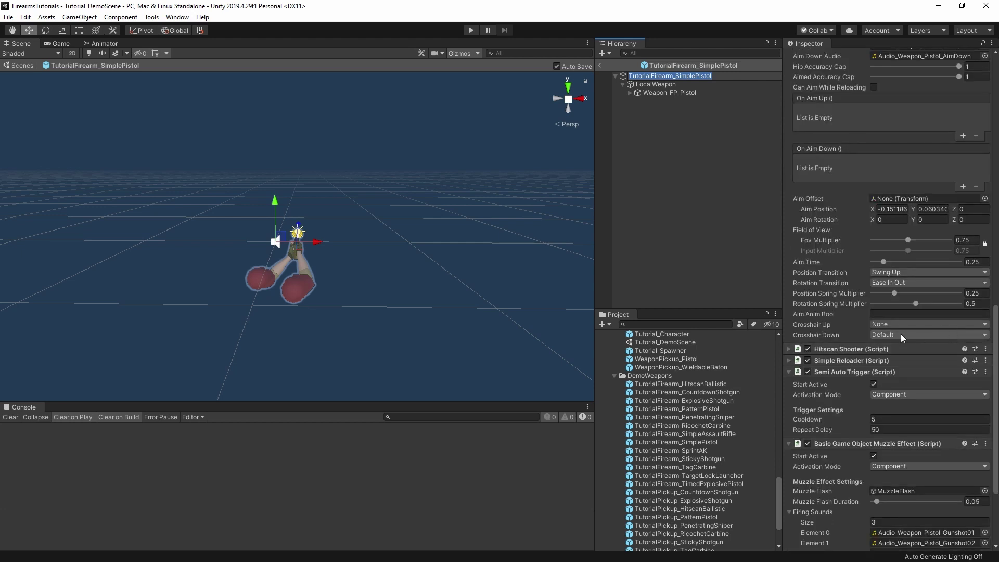
scroll(885, 368, "down", 4)
scroll(888, 384, "up", 15)
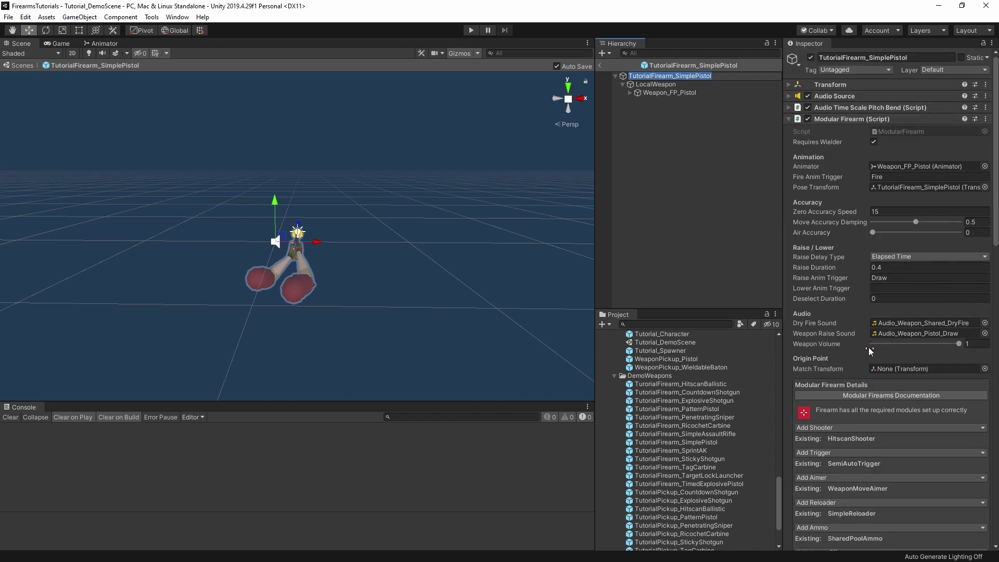
- Add a BurstFireTrigger, move it just after Semi Auto Trigger, and untick its Start Active
scroll(869, 349, "down", 5)
left_click(822, 265)
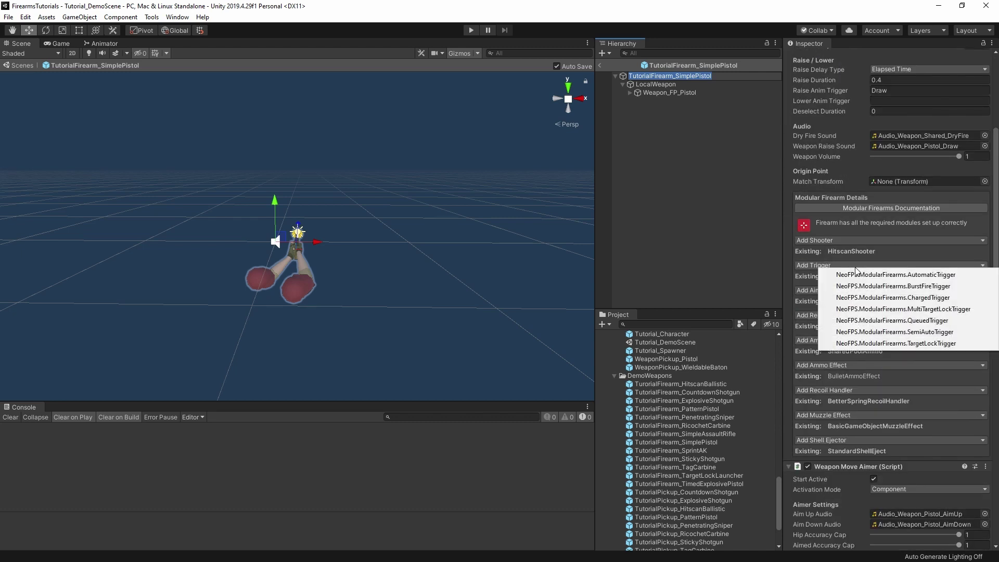
left_click(910, 287)
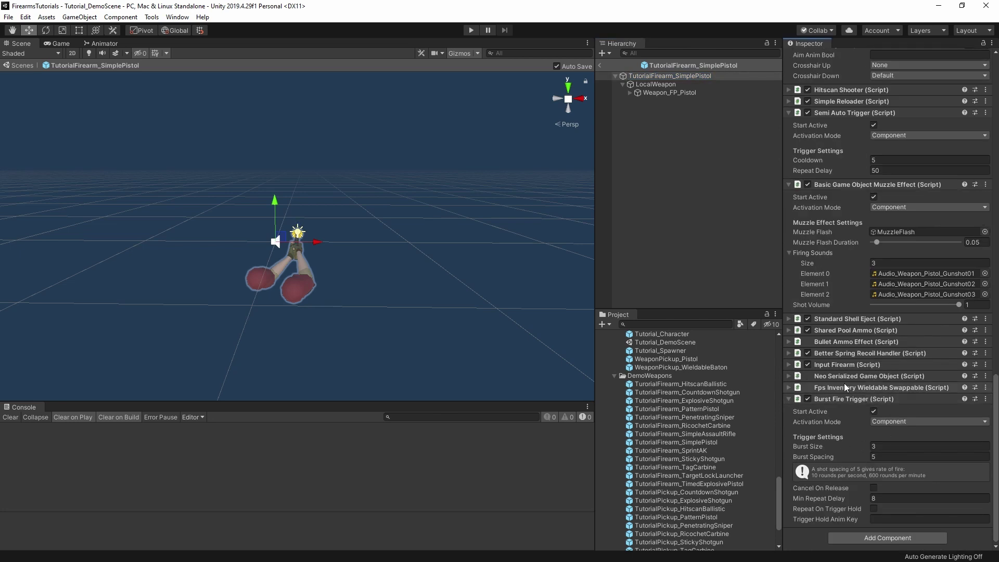
left_click_drag(850, 398, 846, 185)
scroll(839, 207, "up", 3)
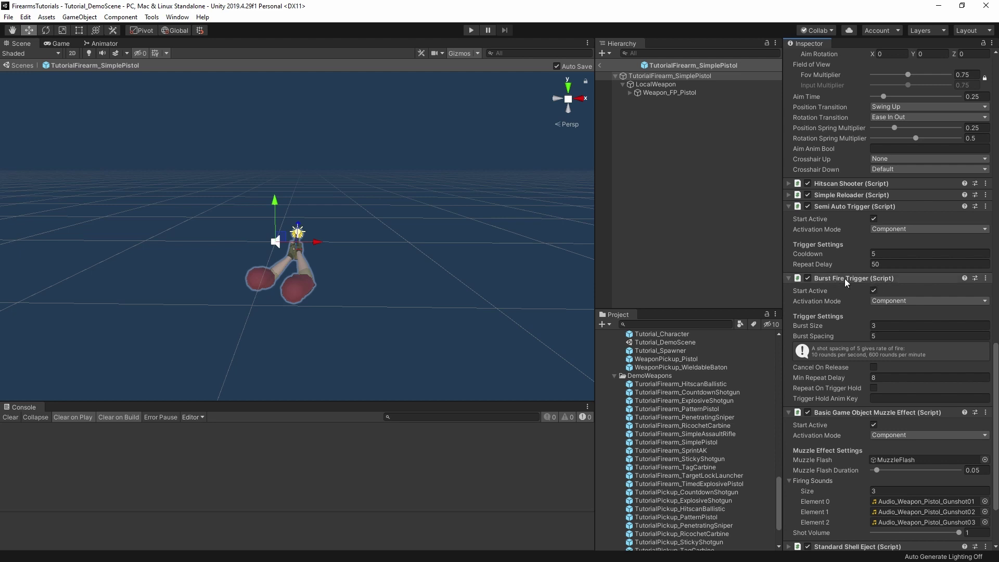
left_click(874, 291)
scroll(846, 267, "down", 1)
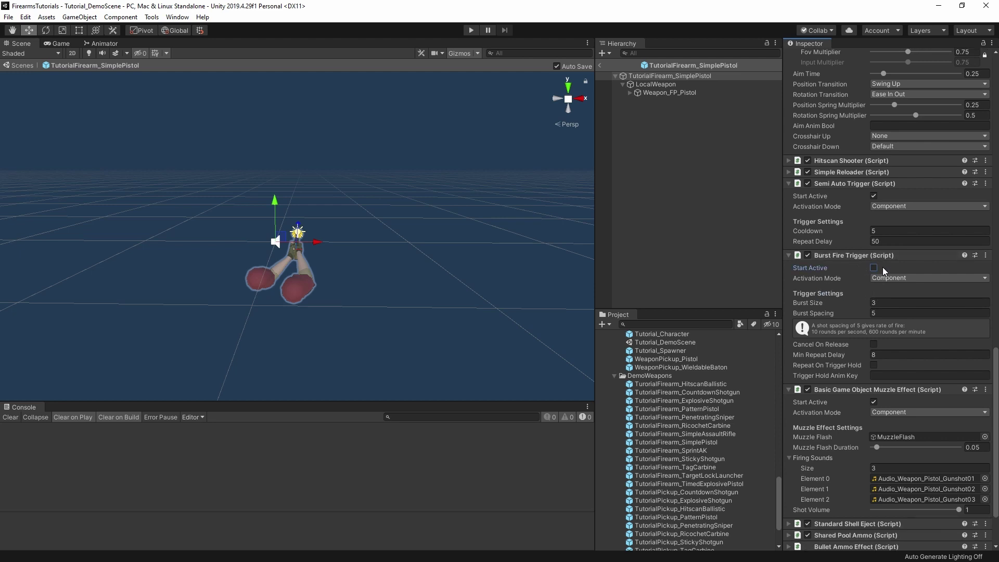
scroll(867, 302, "up", 6)
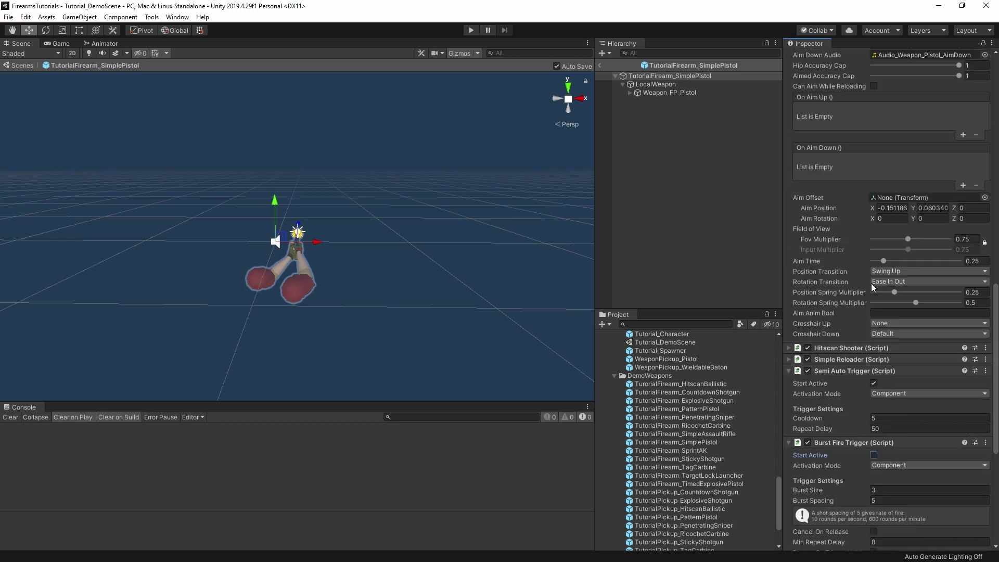
- Add aim event entries and set On Aim Down to SemiAutoTrigger.enabled, checked
left_click(963, 135)
left_click(963, 185)
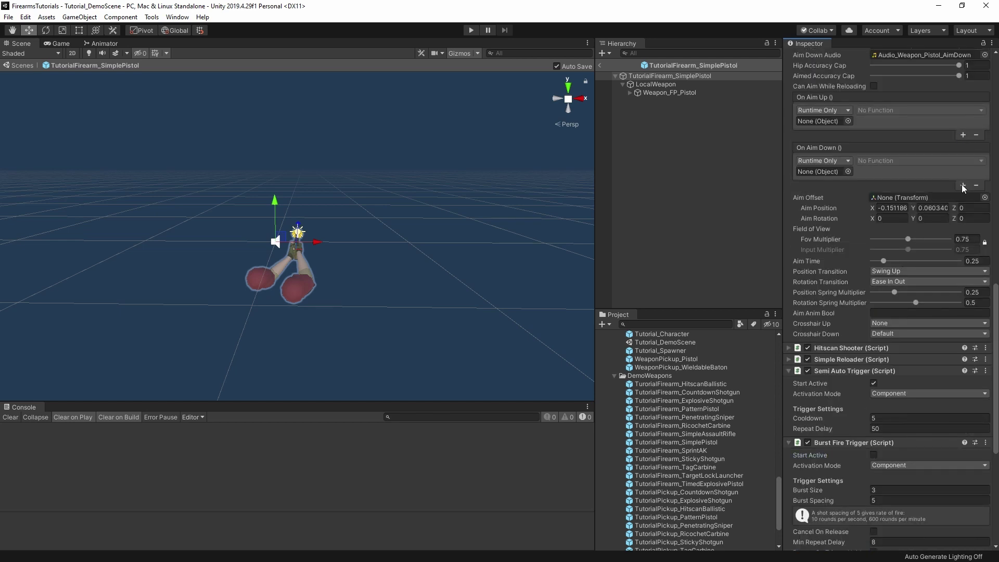
left_click_drag(839, 373, 821, 169)
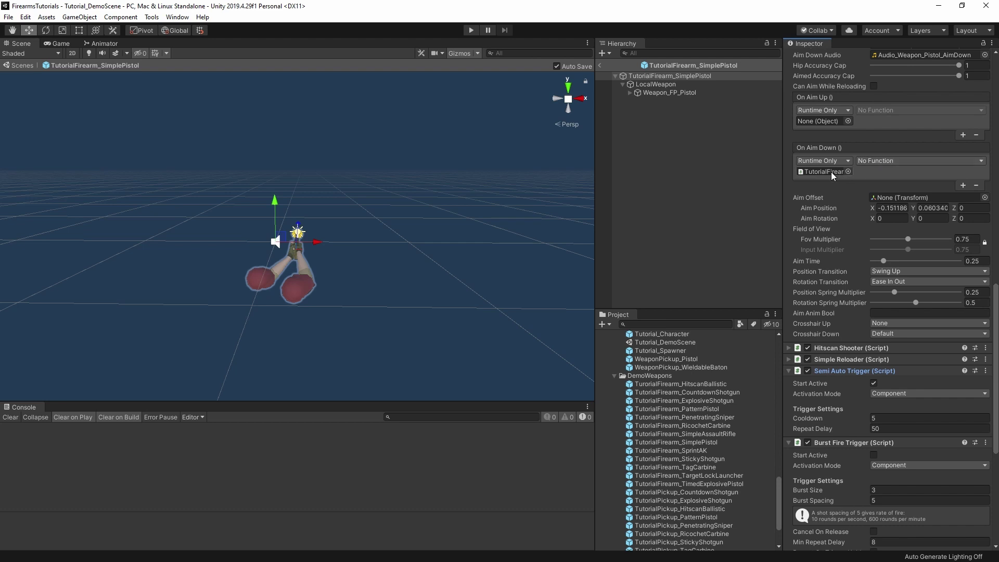
left_click(880, 162)
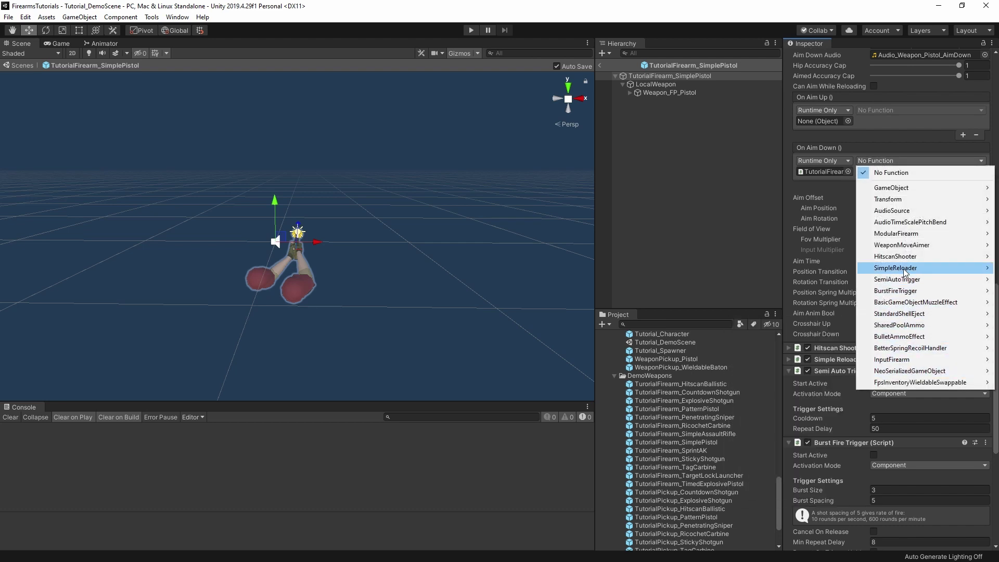
mouse_move(896, 280)
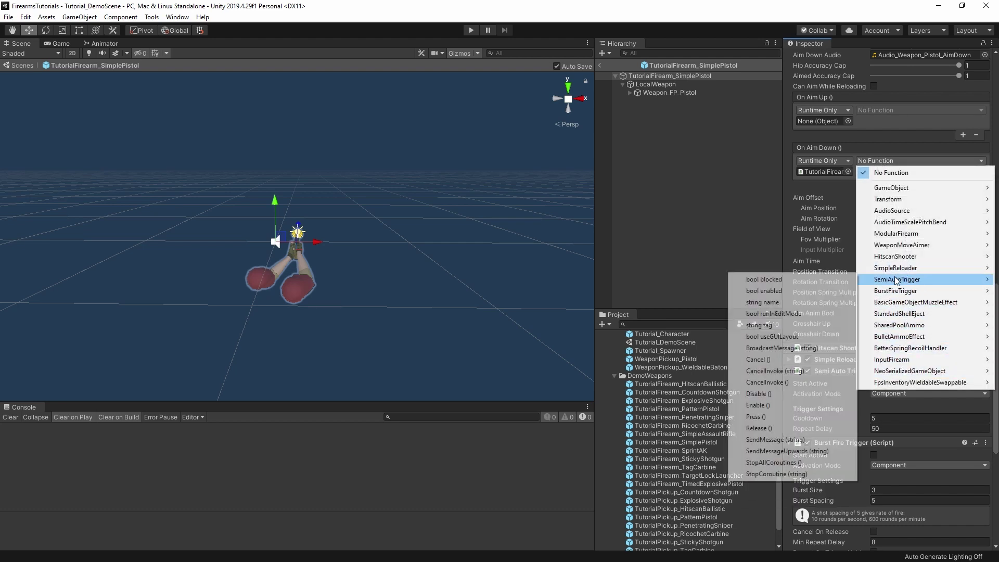
left_click(780, 289)
left_click(860, 172)
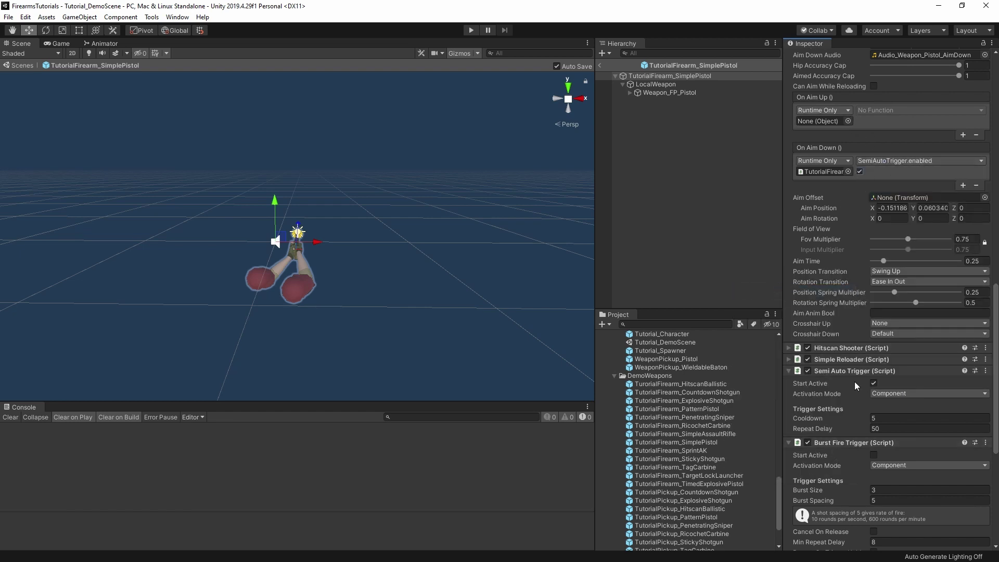
- Set On Aim Up to call BurstFireTrigger.enabled, then start Play mode
left_click_drag(840, 440, 821, 121)
left_click(872, 111)
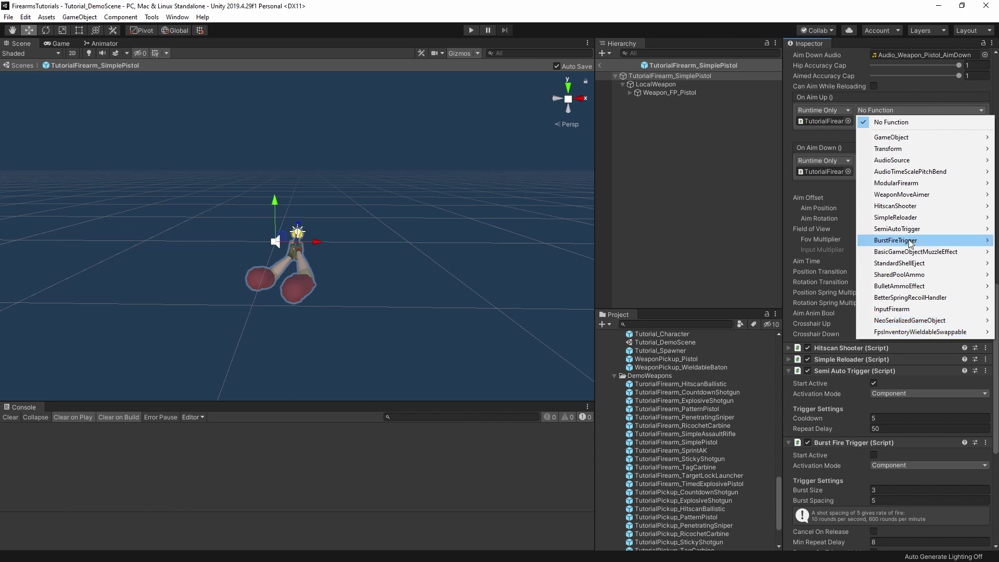
mouse_move(909, 222)
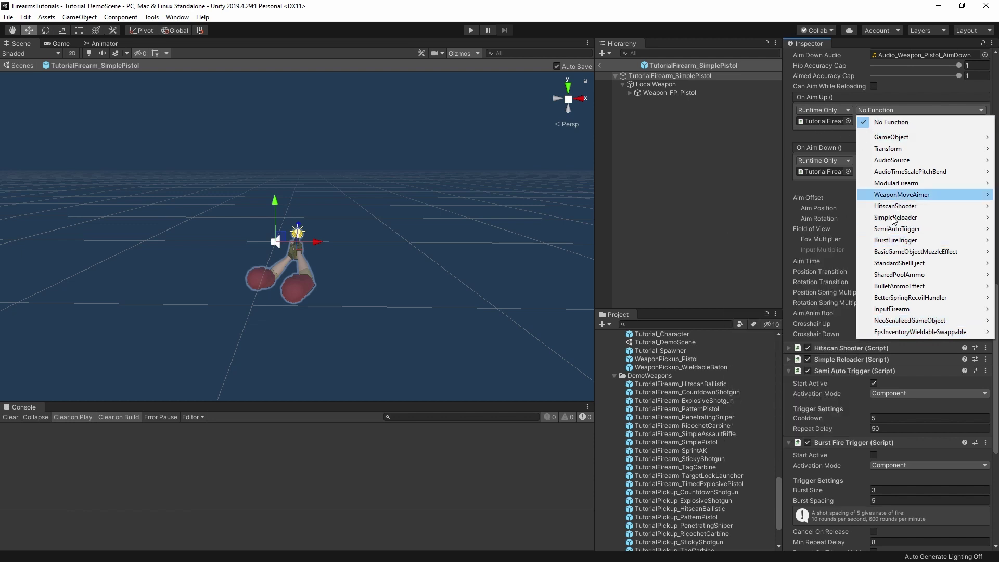
mouse_move(899, 243)
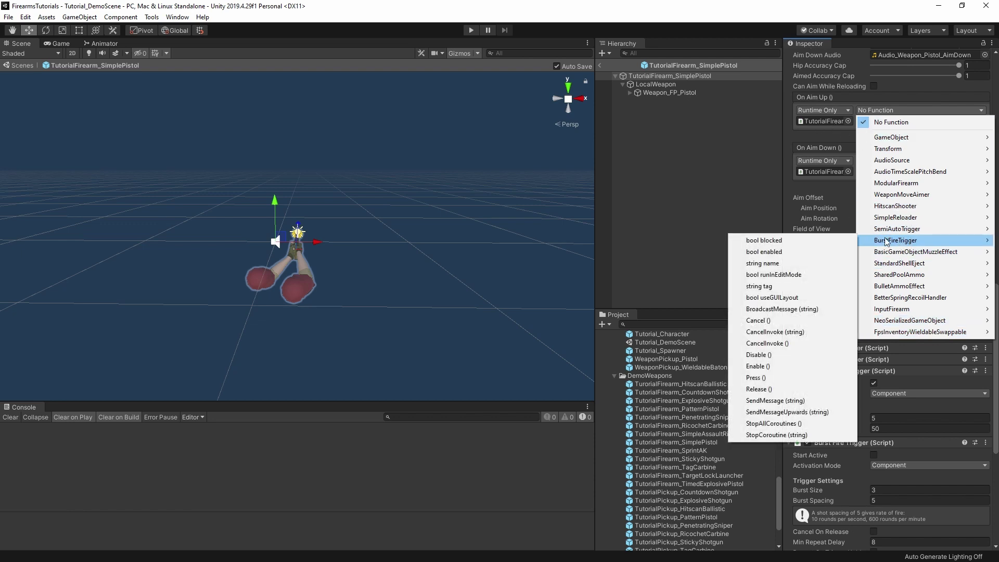
left_click(764, 252)
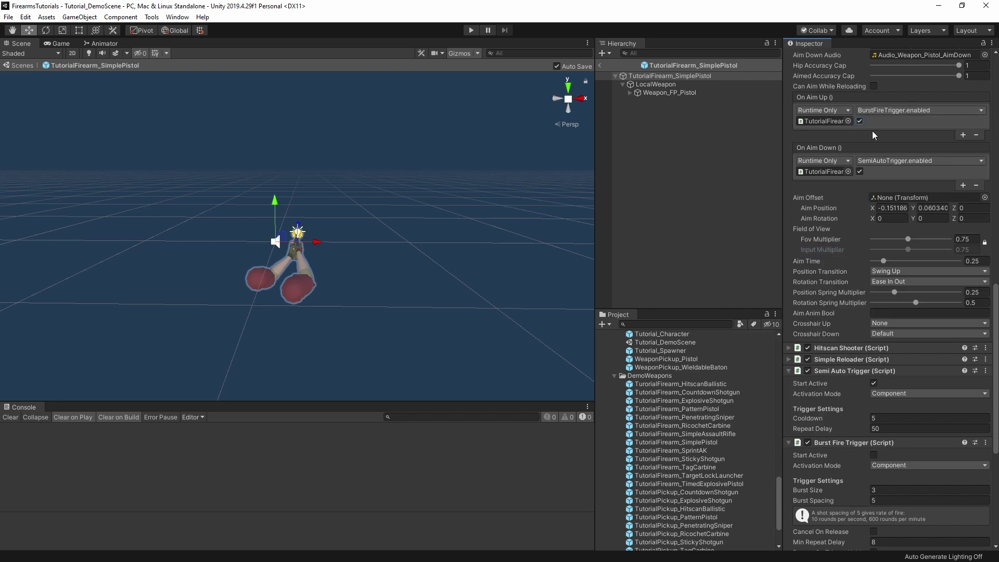
left_click(469, 31)
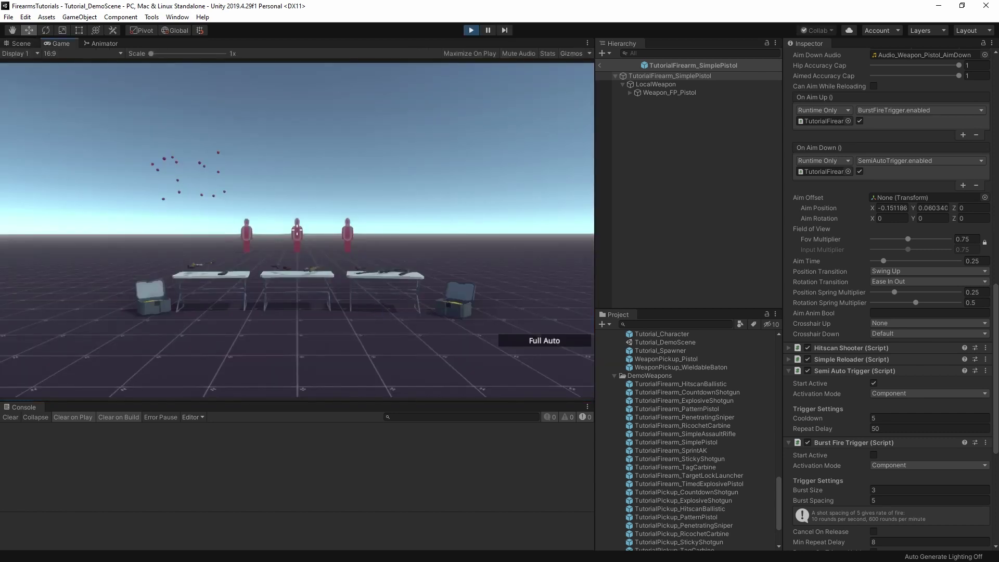
- Fire single pistol shots, fire again while aiming, walk to the ammo crate and reload
left_click(297, 229)
left_click(298, 229)
left_click(298, 230)
left_click(297, 229)
left_click(297, 229)
left_click(297, 229)
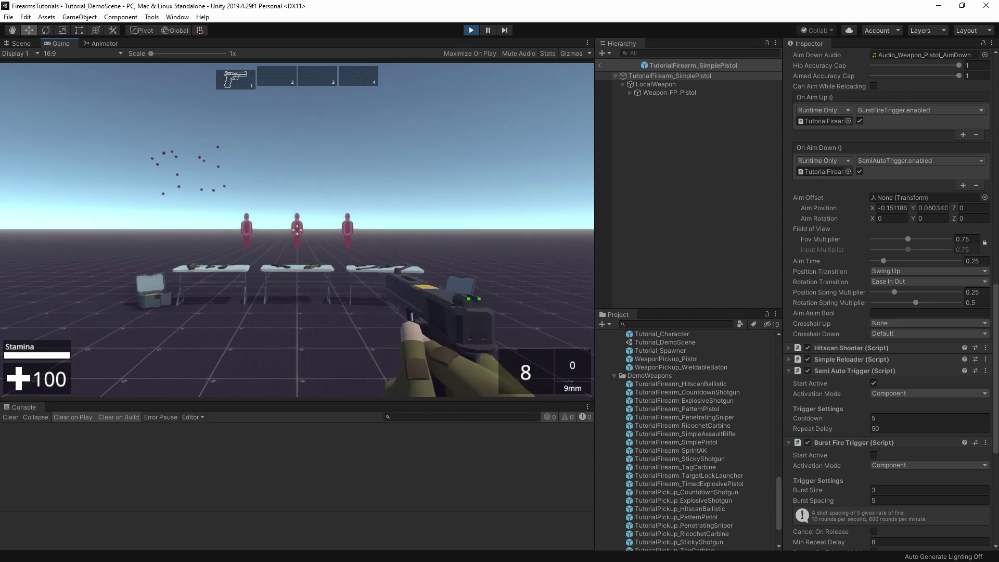
right_click_drag(297, 229, 297, 229)
left_click(297, 229)
left_click(297, 229)
left_click(297, 229)
left_click(298, 229)
left_click(298, 229)
left_click(297, 229)
key("w")
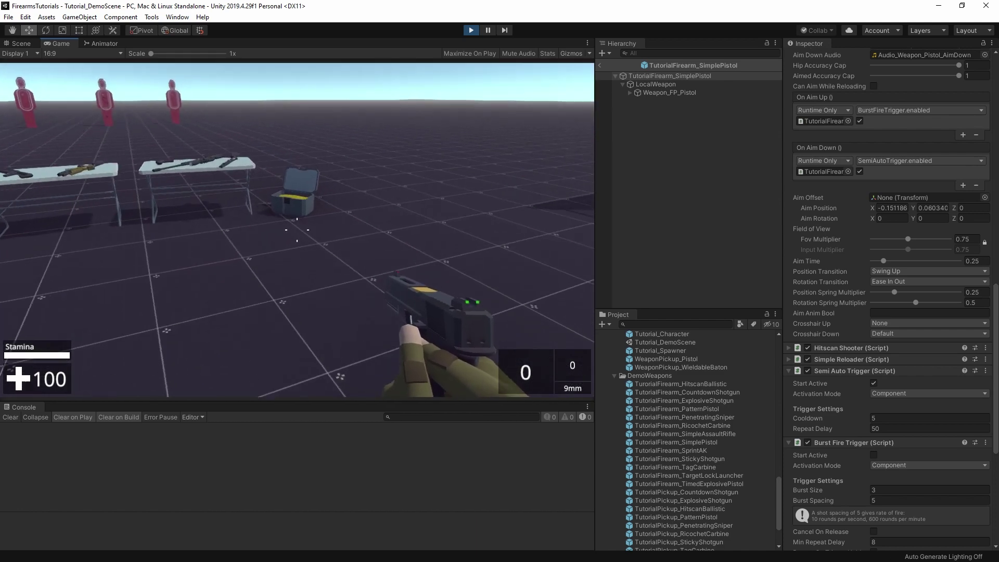
key("r")
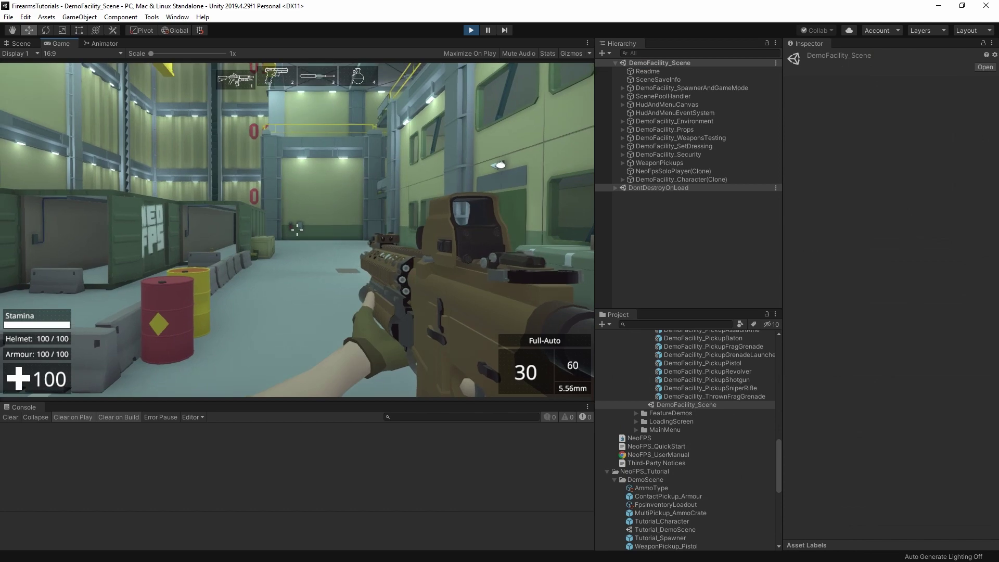
- Walk down the corridor firing the assault rifle in full-auto, then reload
key("w")
left_click(297, 229)
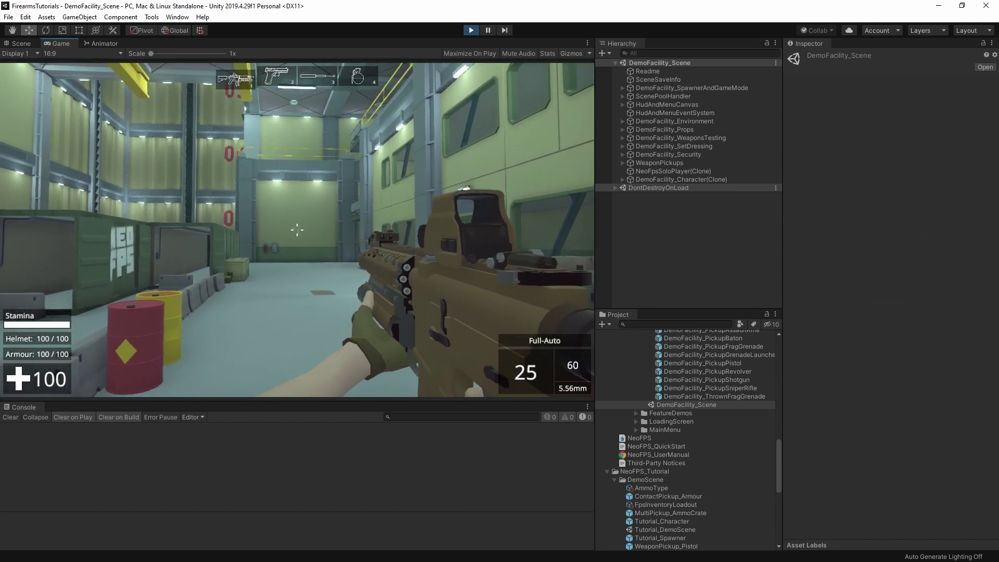
left_click(297, 229)
left_click(297, 229)
left_click(296, 229)
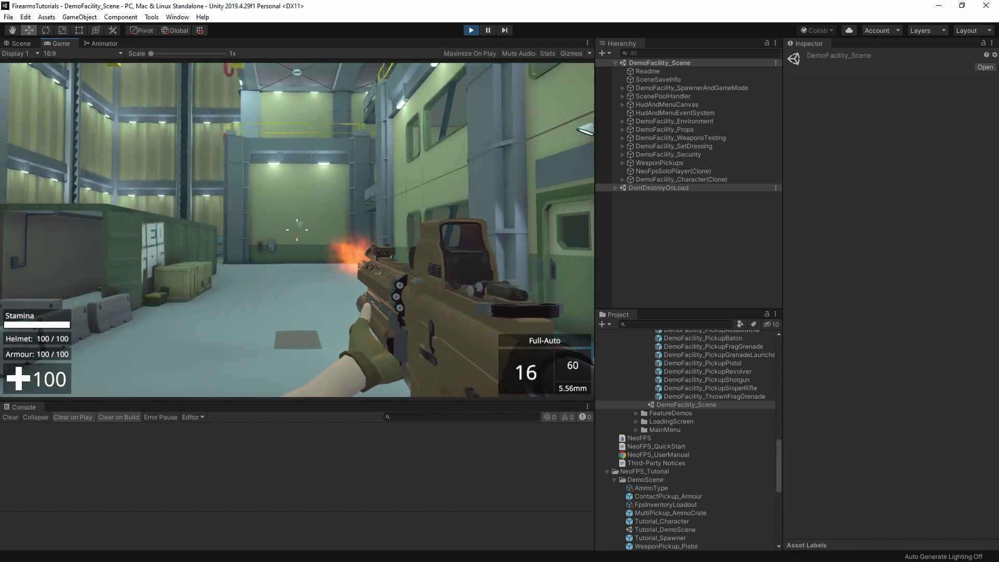
key("w")
left_click(297, 229)
left_click(297, 229)
left_click(297, 229)
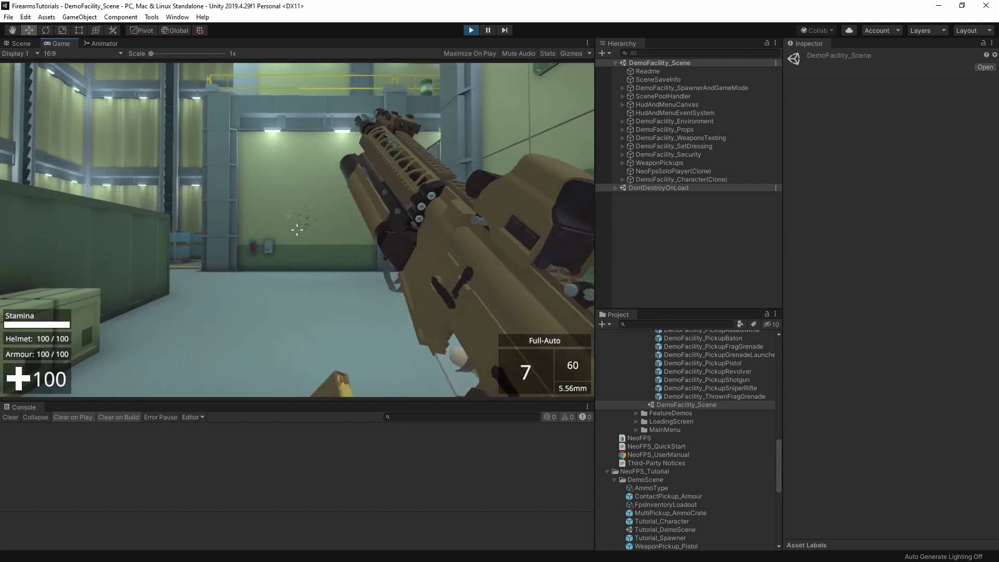
key("w")
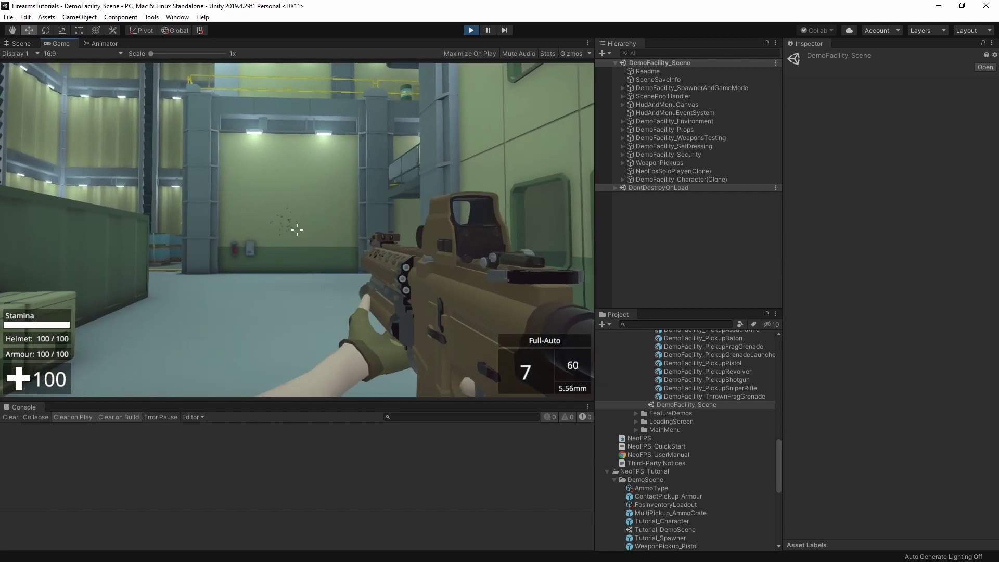
- Aim down the rifle's sights, fire several rounds, then lower the rifle
right_click(297, 229)
left_click(297, 229)
left_click(297, 229)
left_click(297, 229)
left_click(297, 229)
right_click(296, 229)
- Switch the rifle to Semi-Auto with B and fire single shots at the far wall
key("b")
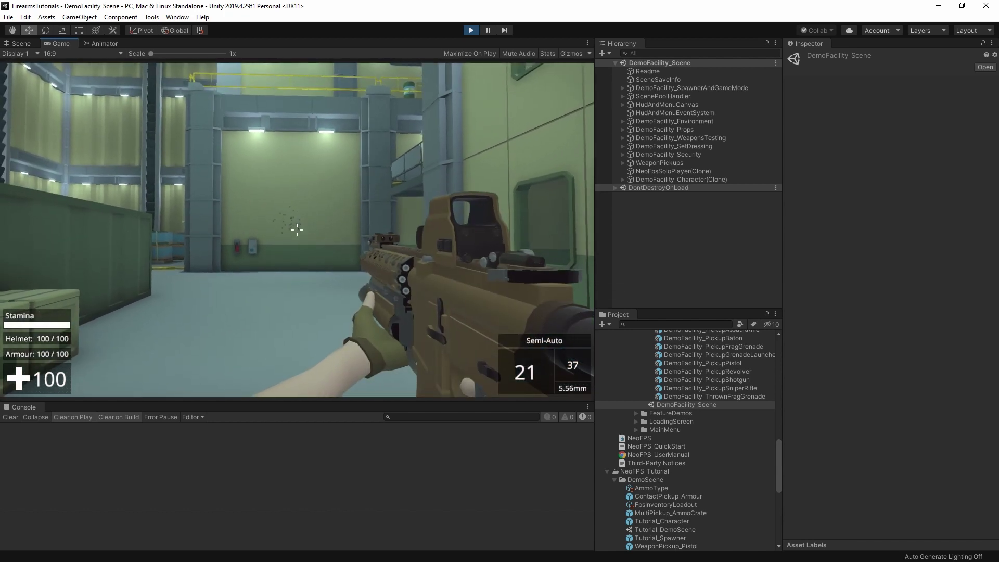
key("w")
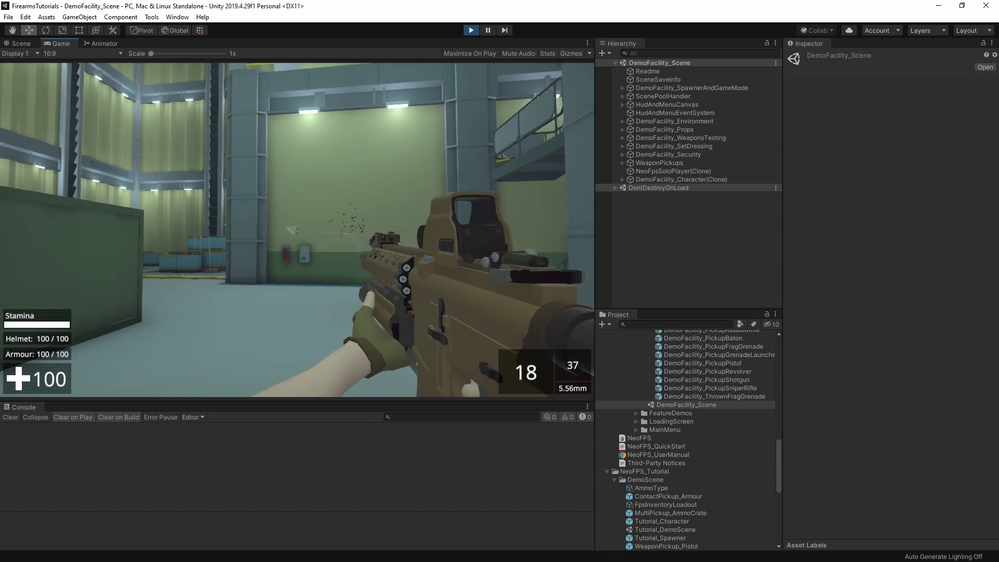
left_click(296, 229)
left_click(297, 229)
left_click(297, 229)
left_click(297, 229)
left_click(296, 229)
left_click(297, 230)
left_click(296, 229)
left_click(296, 229)
left_click(297, 229)
left_click(297, 229)
left_click(297, 229)
left_click(296, 229)
left_click(297, 229)
left_click(297, 229)
left_click(297, 229)
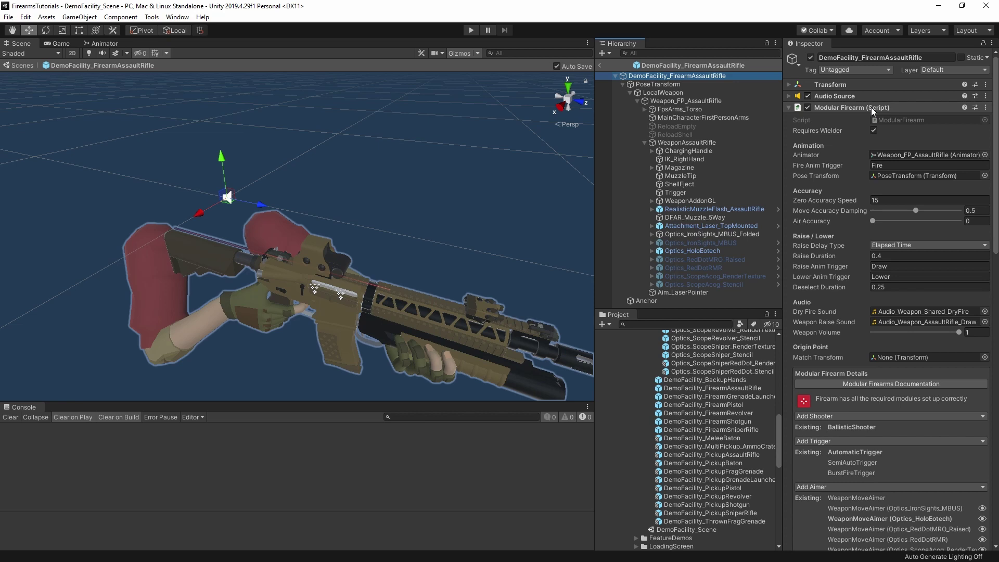
- Ping Modular Firearm's Script field to reveal ModularFirearm in the Project window
left_click(921, 119)
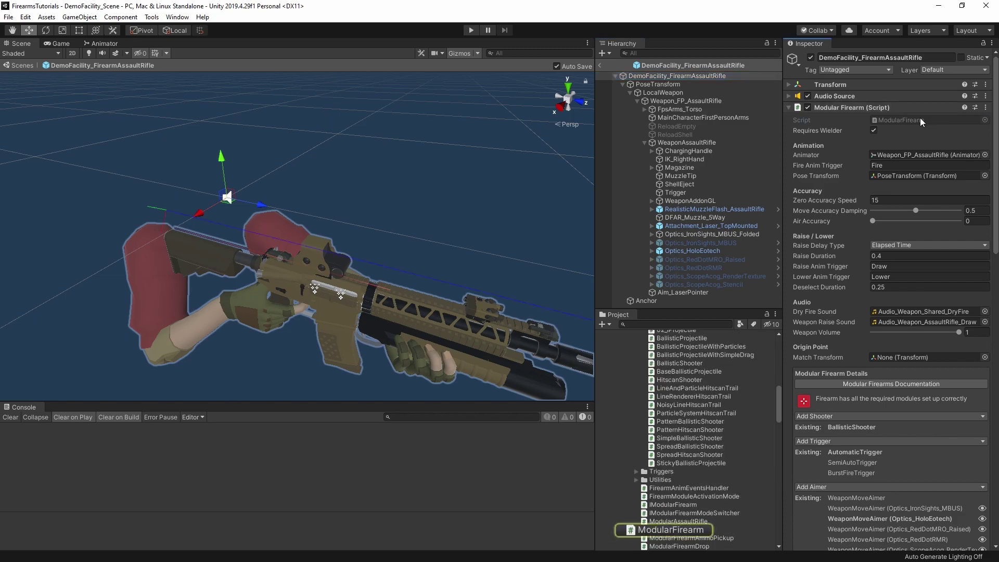
- Open ModularFirearm.cs, search 'switchmodes', and select the SwitchMode method and its virtual keyword
double_click(920, 118)
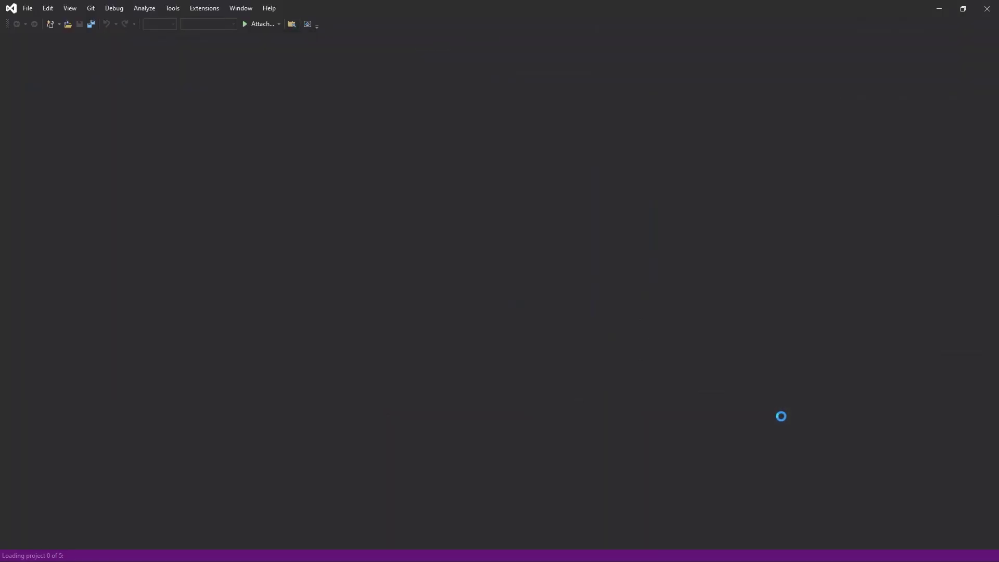
key("ctrl+f")
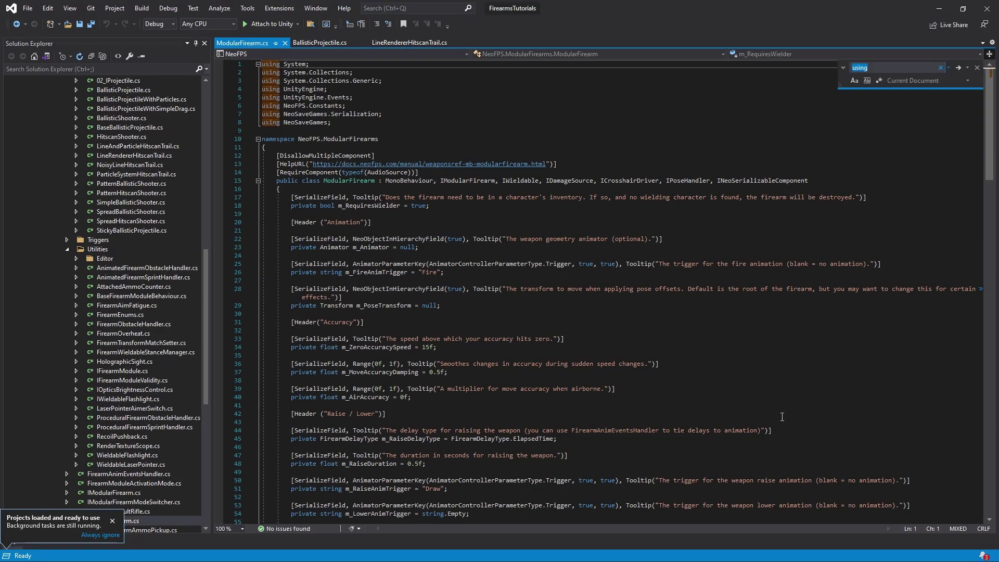
type("swit")
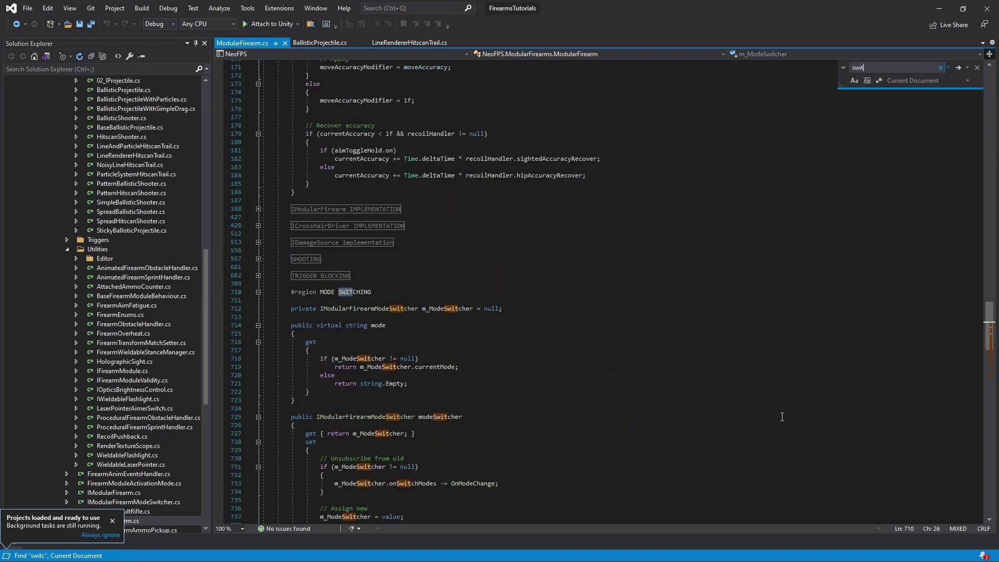
type("chmodes")
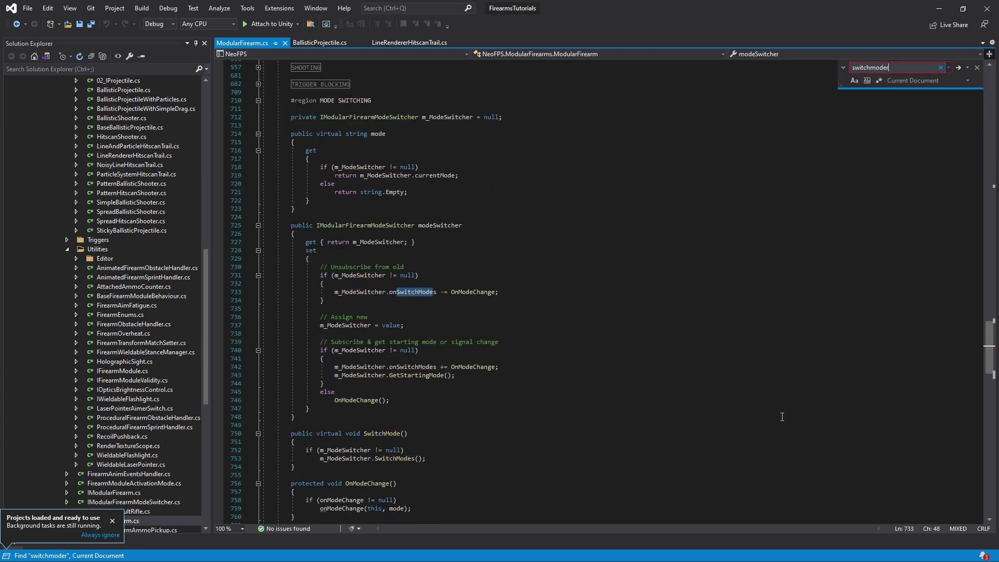
double_click(386, 434)
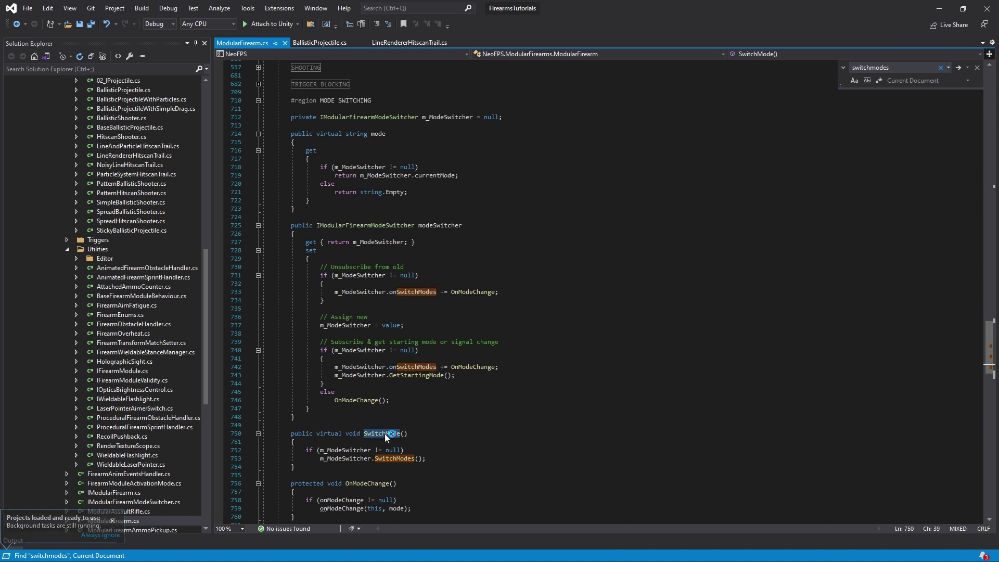
scroll(351, 423, "down", 1)
scroll(351, 422, "down", 2)
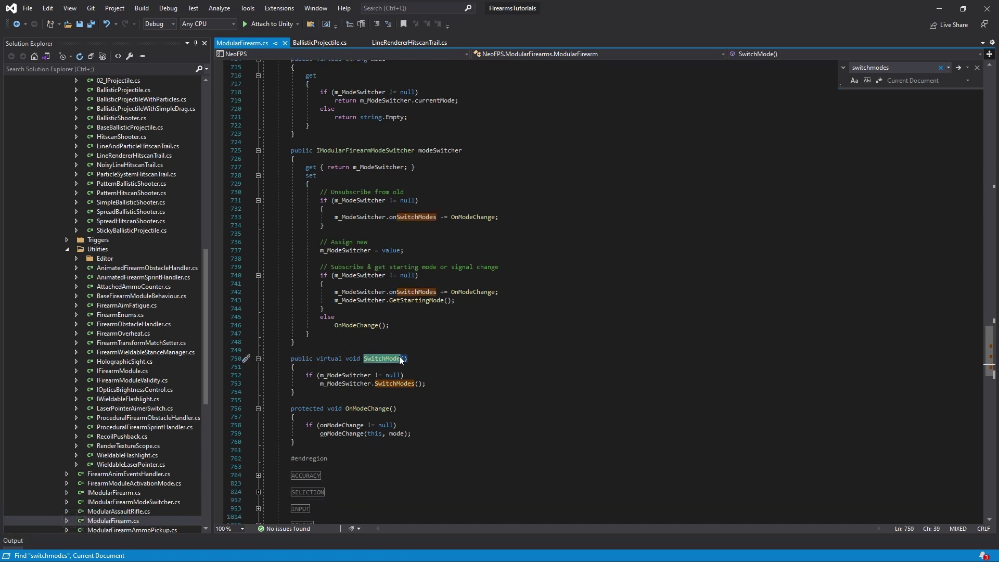
double_click(338, 359)
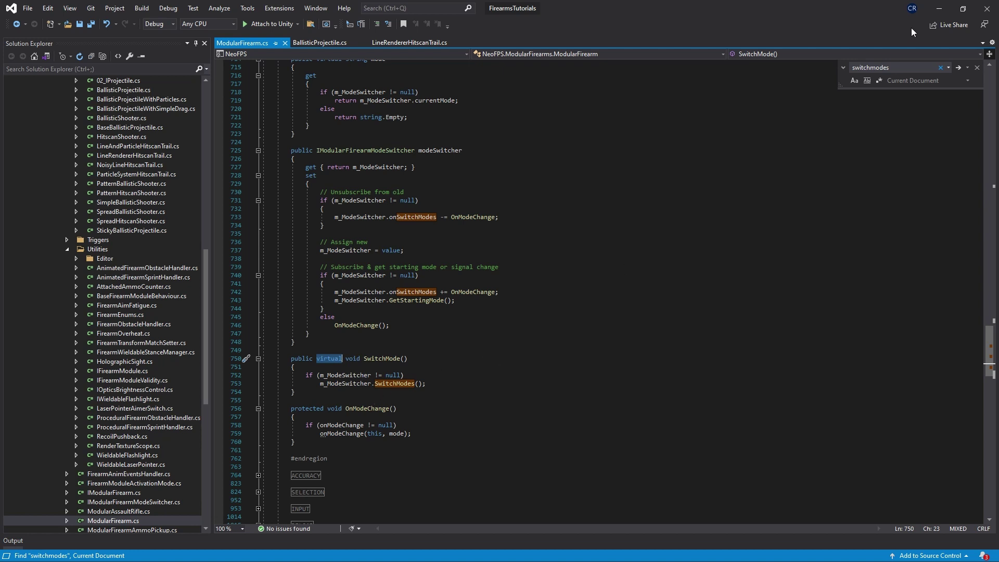
- Close Visual Studio to return to the DemoFacility_FirearmAssaultRifle prefab in Unity
left_click(987, 8)
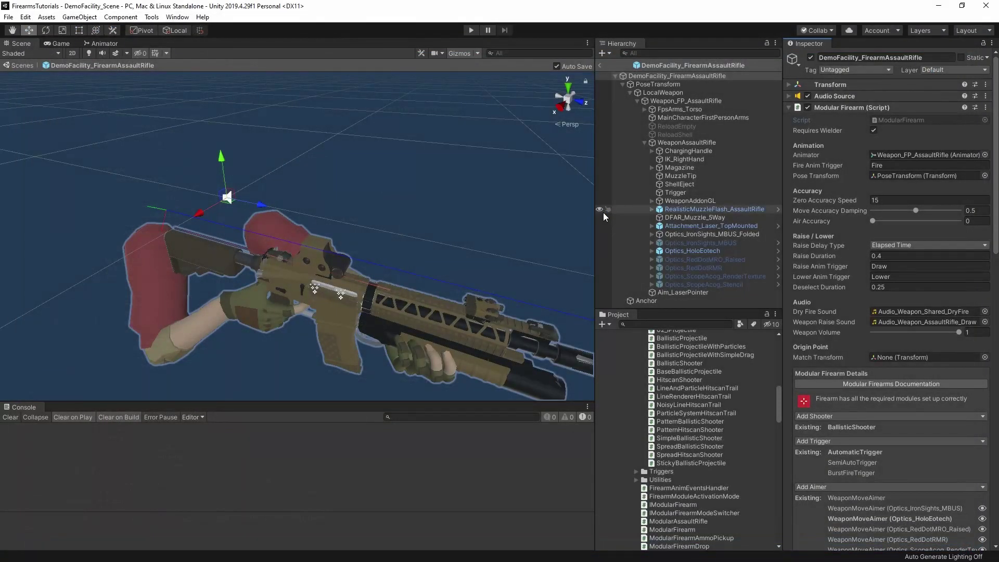